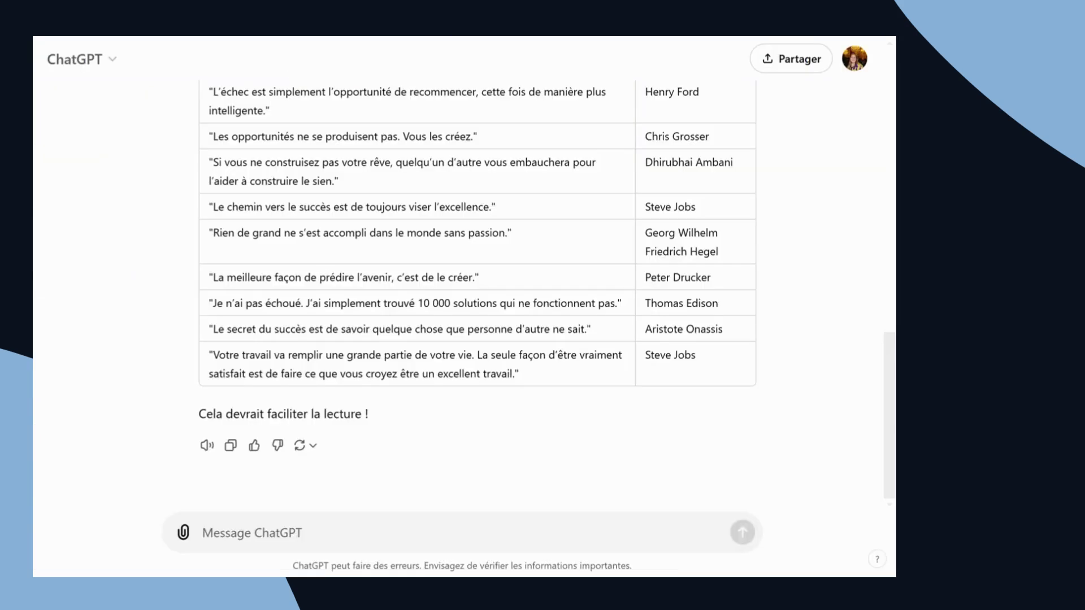
Copy all quote and author rows from the ChatGPT table into Canva's bulk data table and confirm the data
scroll(205, 108, "up", 5)
scroll(204, 108, "down", 4)
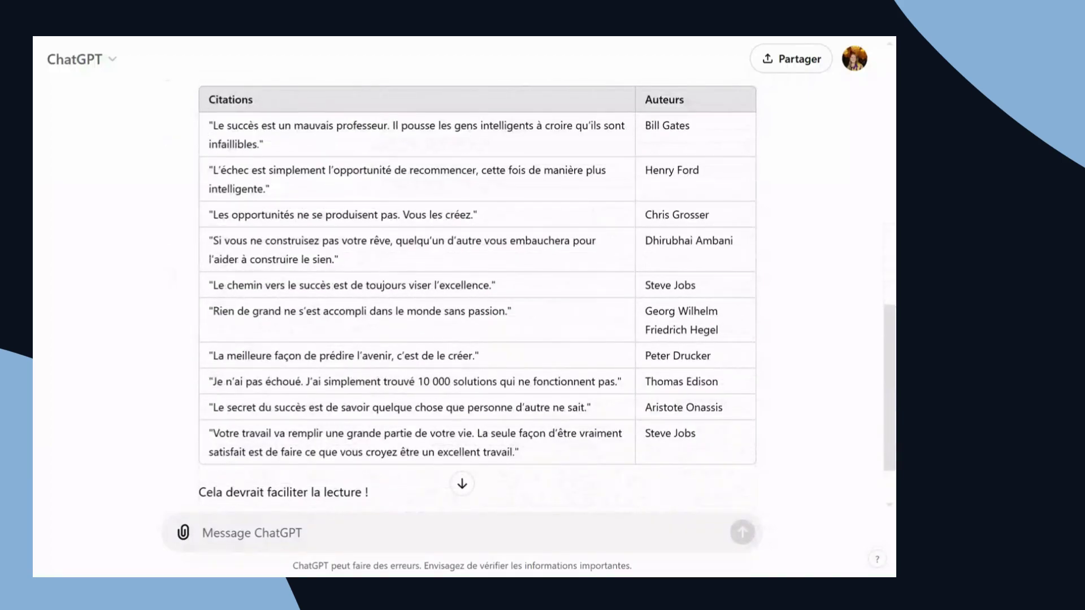
left_click_drag(211, 128, 701, 434)
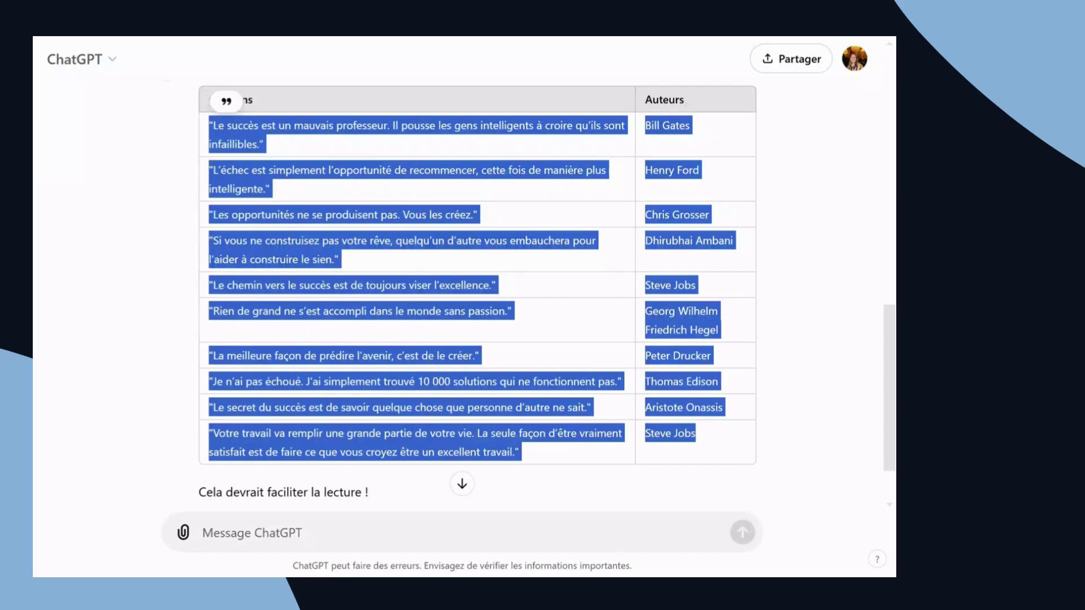
key("alt+Tab")
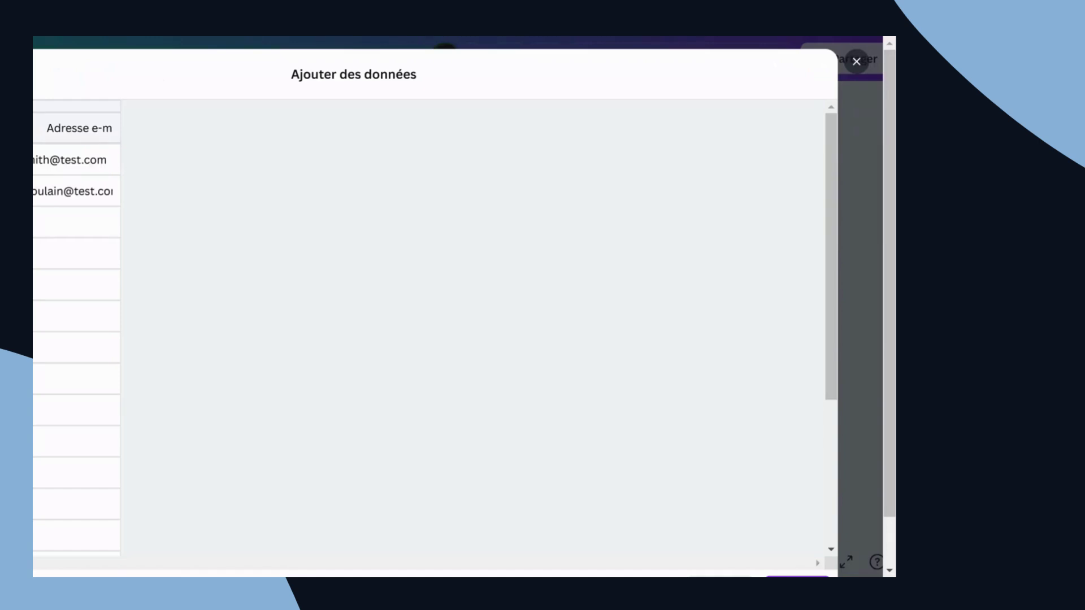
key("ctrl+v")
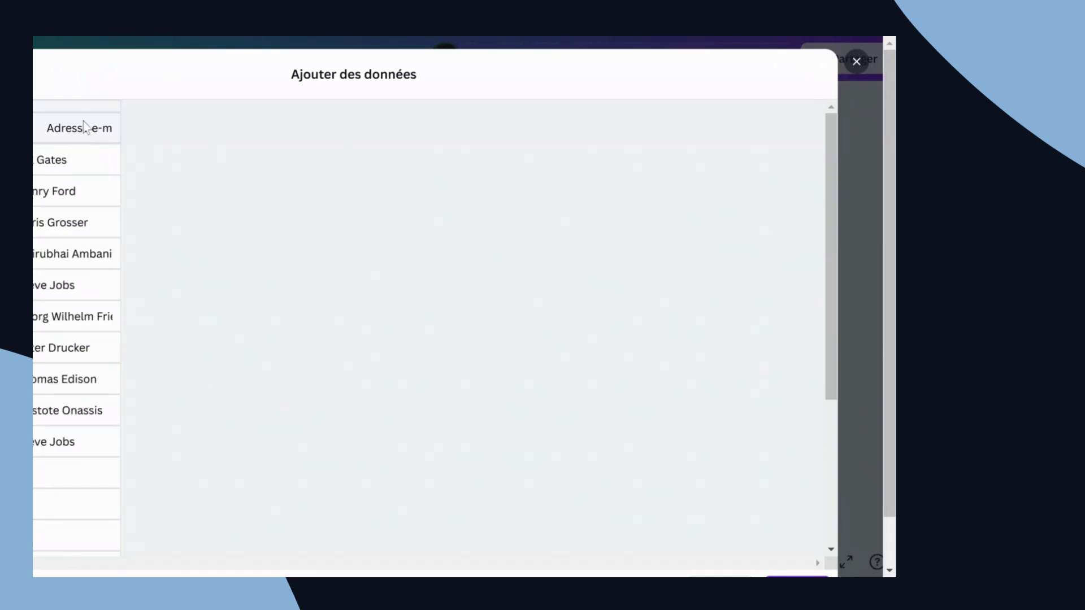
scroll(744, 275, "down", 5)
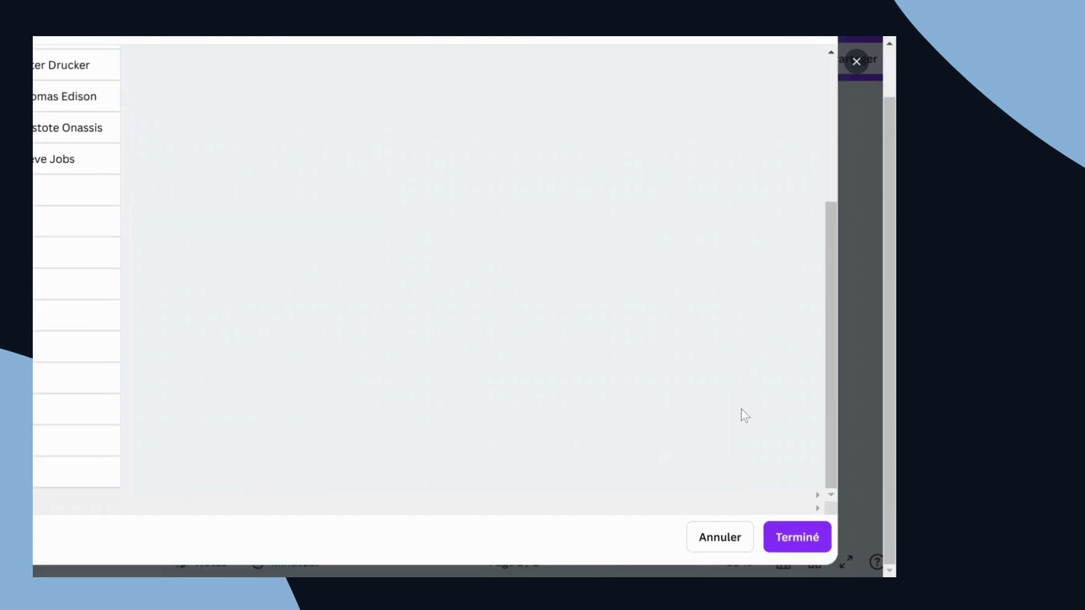
left_click(797, 538)
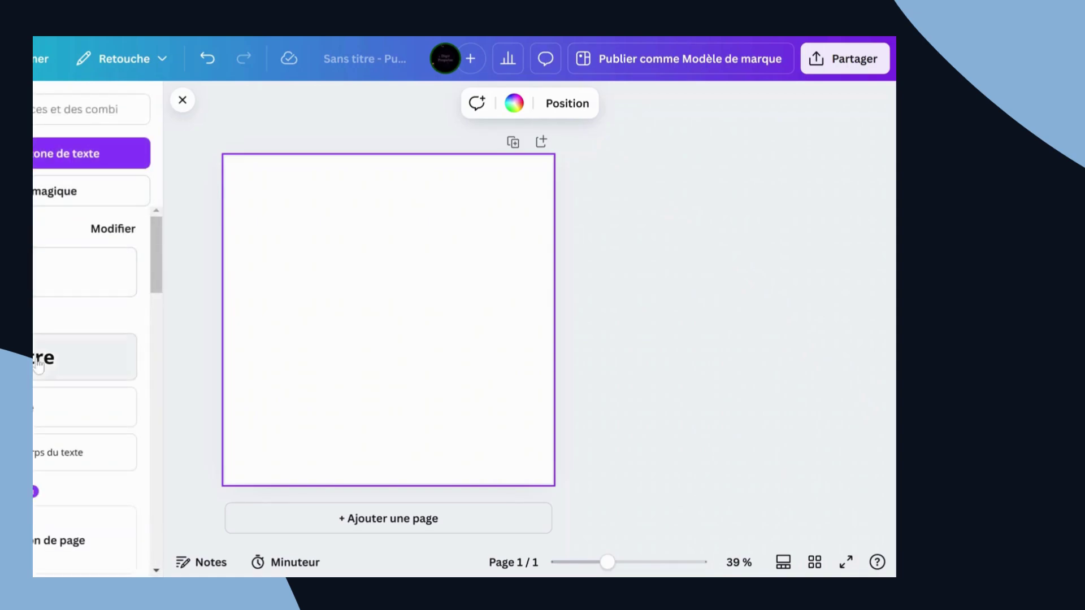
Add a subheading text reading "Citation" and place it near the middle of the page
left_click(42, 411)
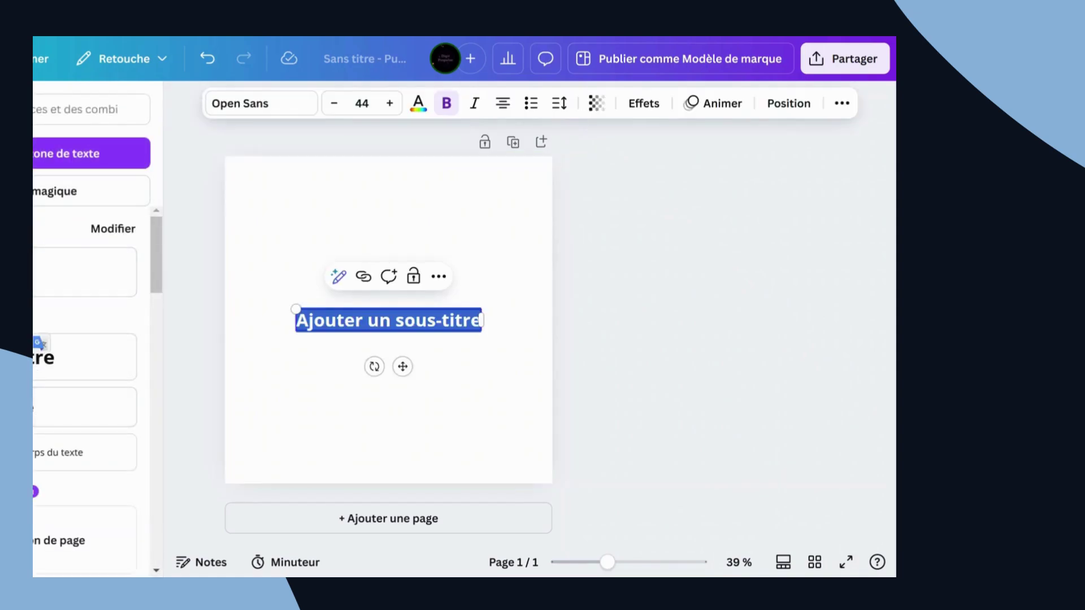
type("Citation")
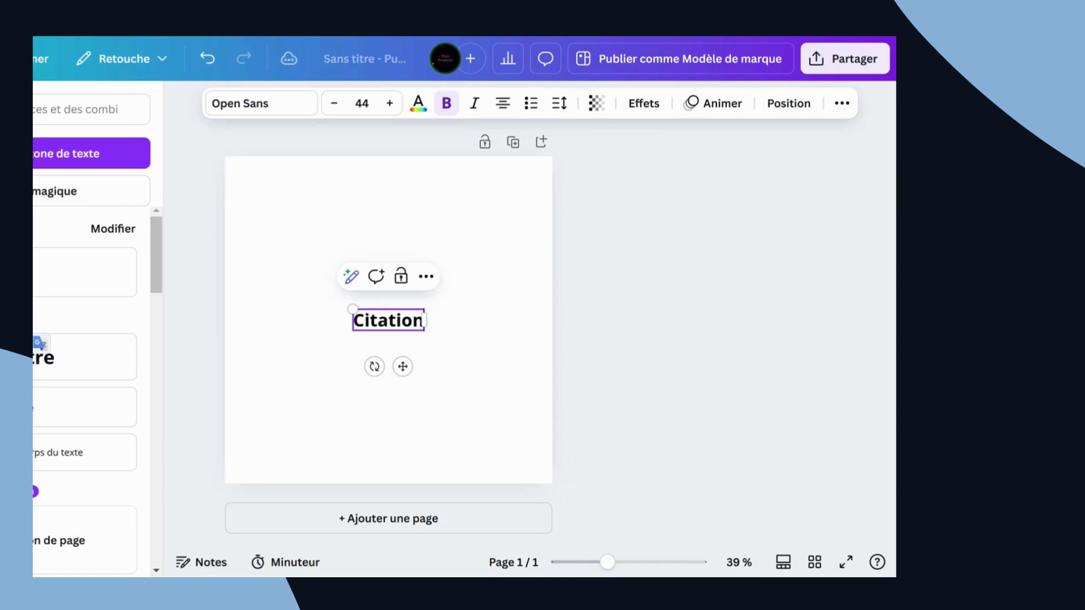
mouse_move(403, 367)
left_mouse_down()
mouse_move(402, 343)
mouse_move(402, 355)
left_mouse_up()
Format the Citation text in Nunito at size 28 and recentre it vertically on the page
left_click(263, 112)
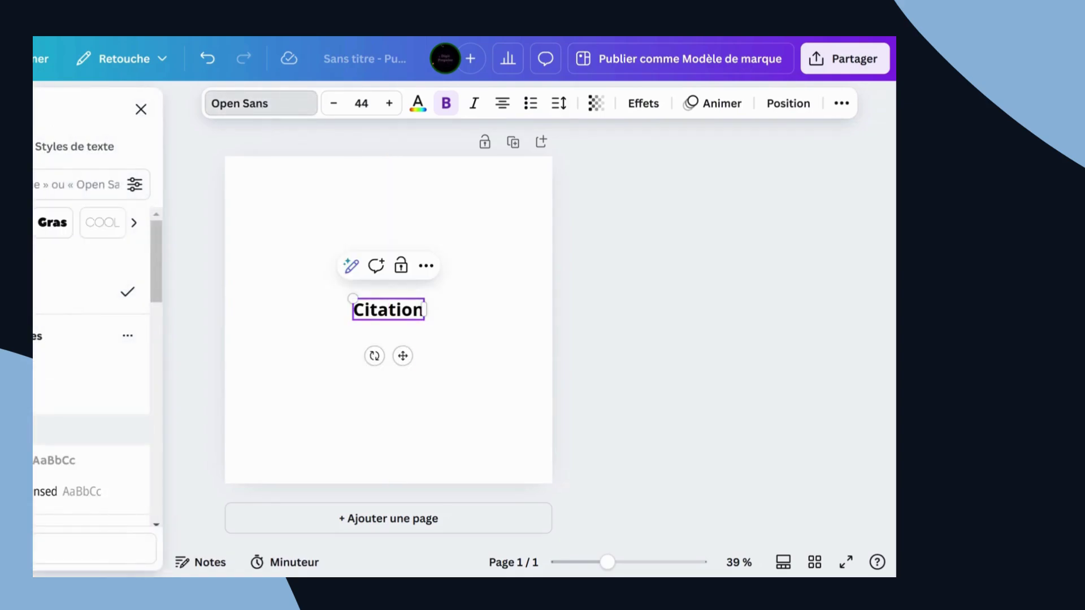
left_click(56, 430)
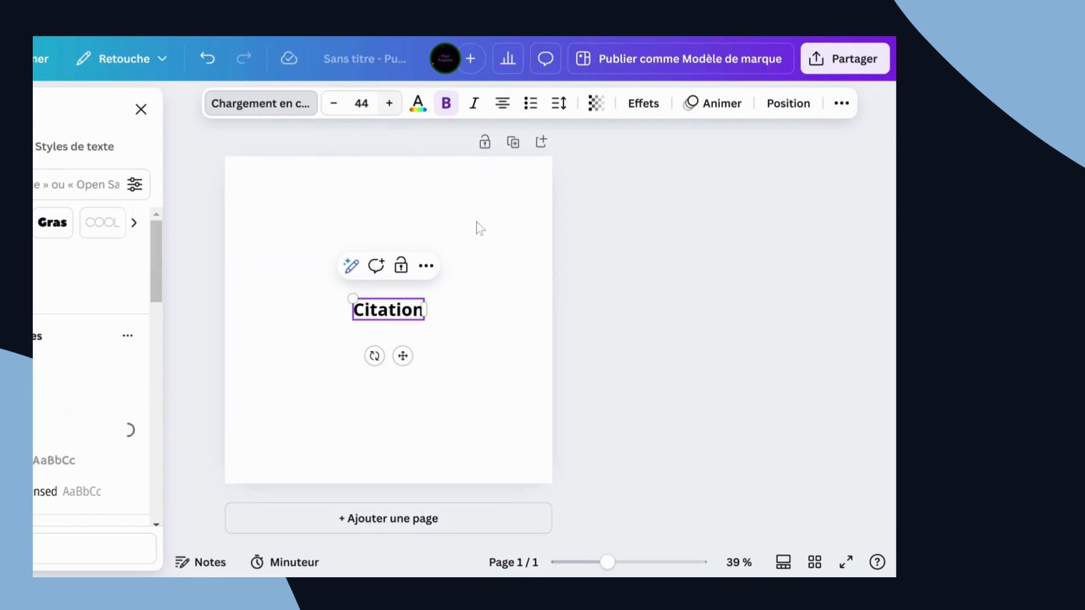
left_click(362, 102)
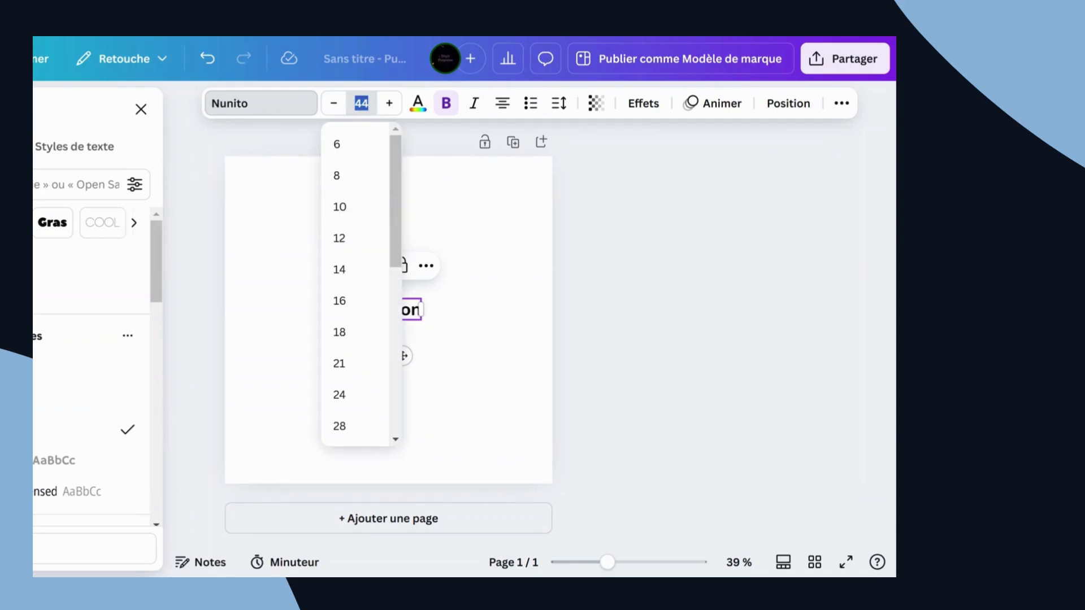
left_click(339, 427)
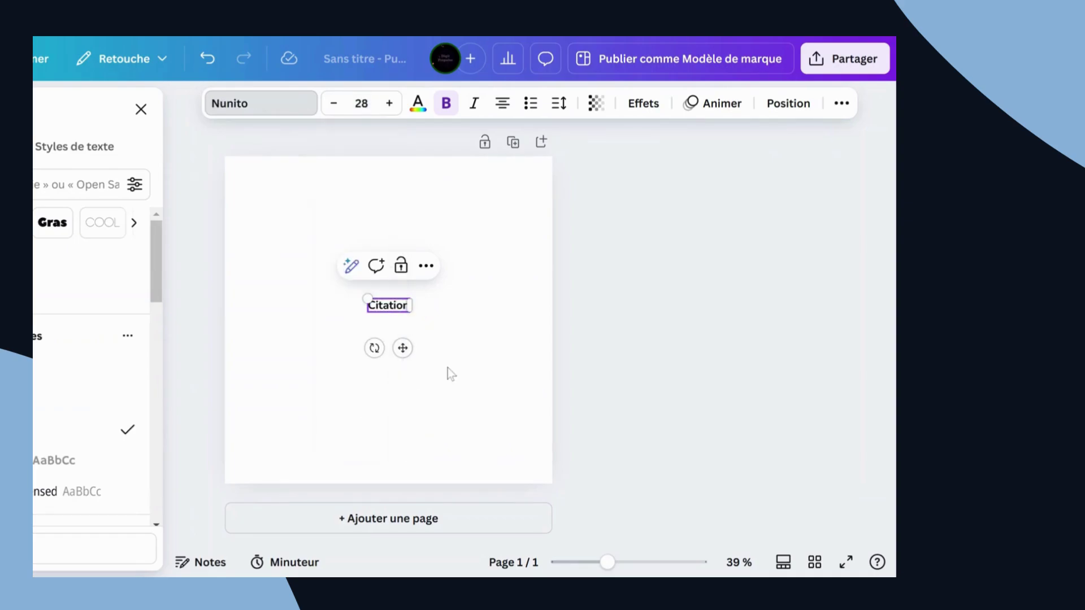
left_click_drag(404, 346, 404, 354)
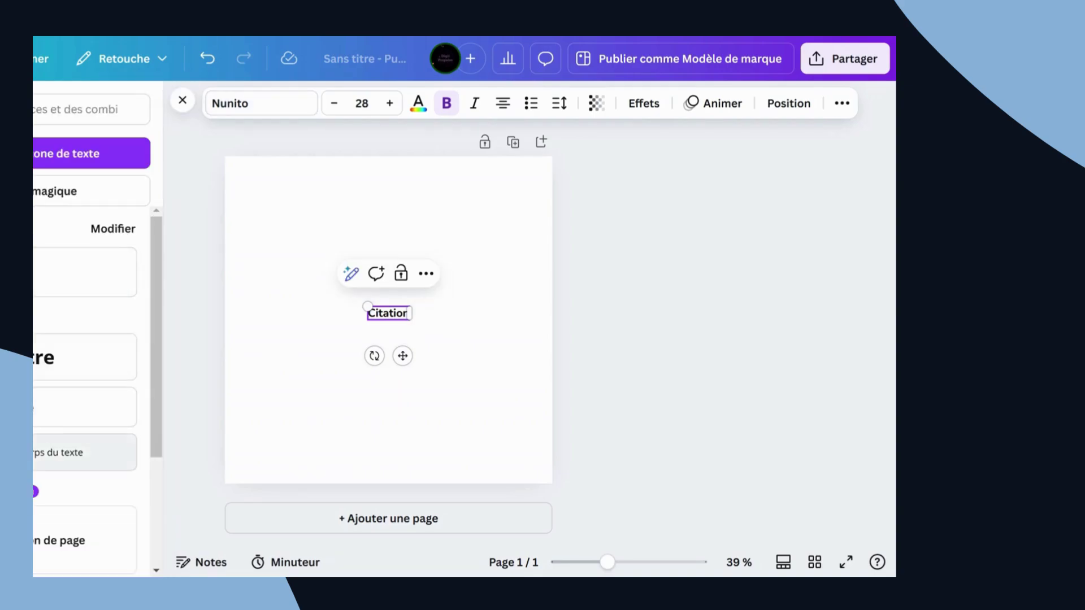
Add a body text box and place it below and to the right of the Citation text
left_click(57, 452)
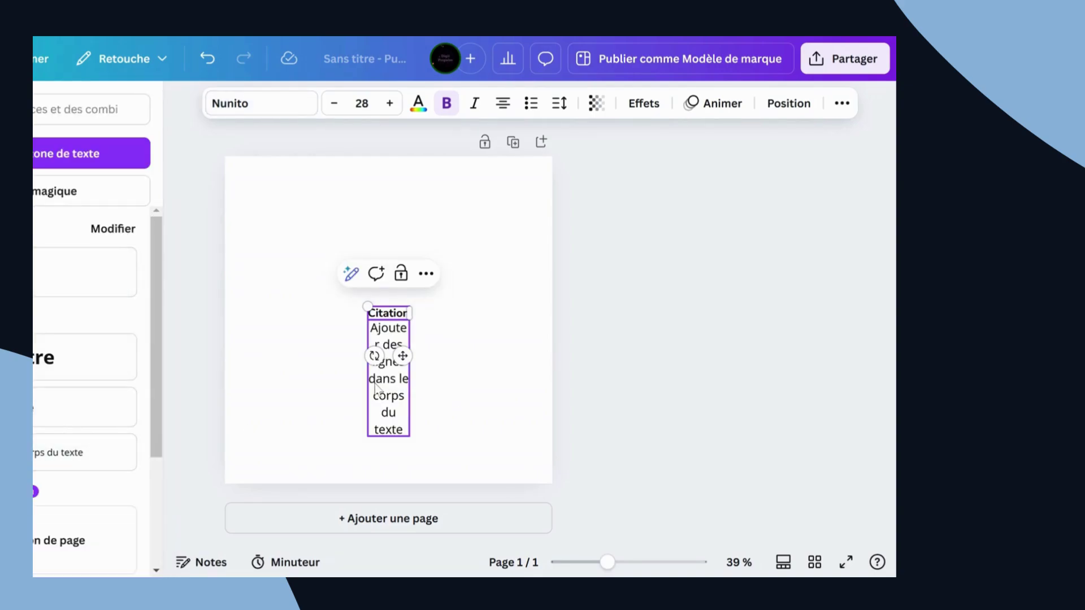
left_click_drag(375, 381, 430, 413)
double_click(430, 414)
left_click(430, 414)
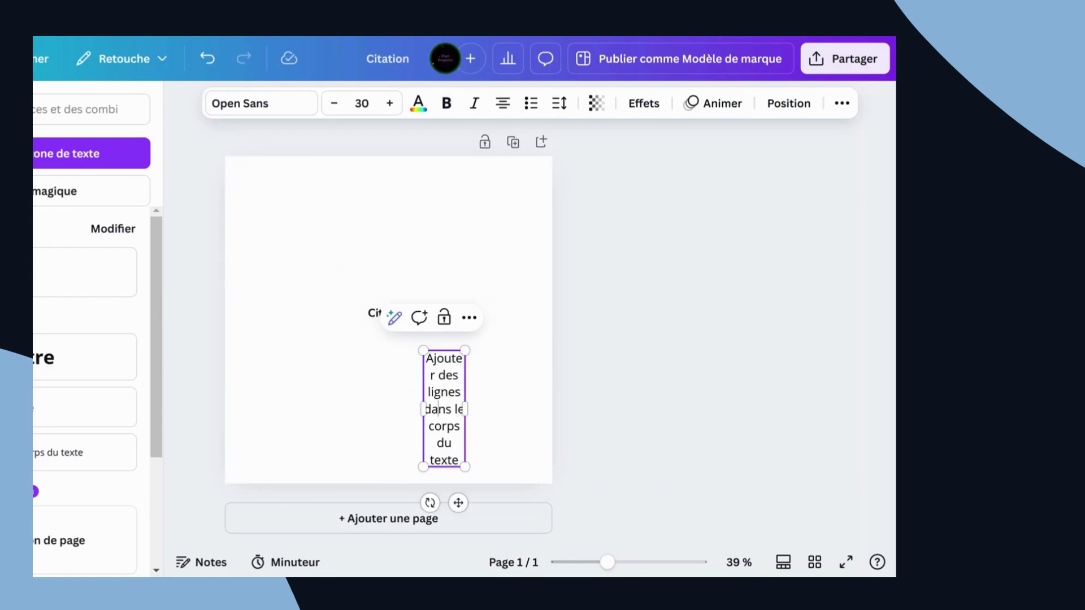
Replace the body text placeholder with "Auteur" and move it to the page's lower right corner
double_click(431, 410)
key("BackSpace")
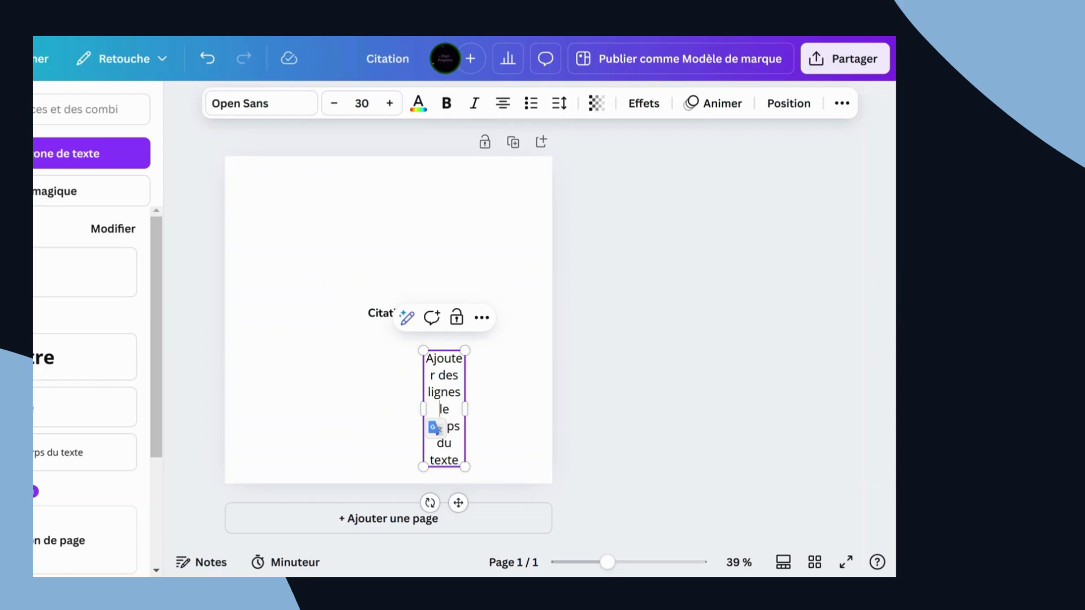
key("BackSpace")
key("BackSpace")
key("BackSpace")
key("BackSpace")
key("BackSpace")
key("BackSpace")
key("BackSpace")
type("l")
double_click(444, 409)
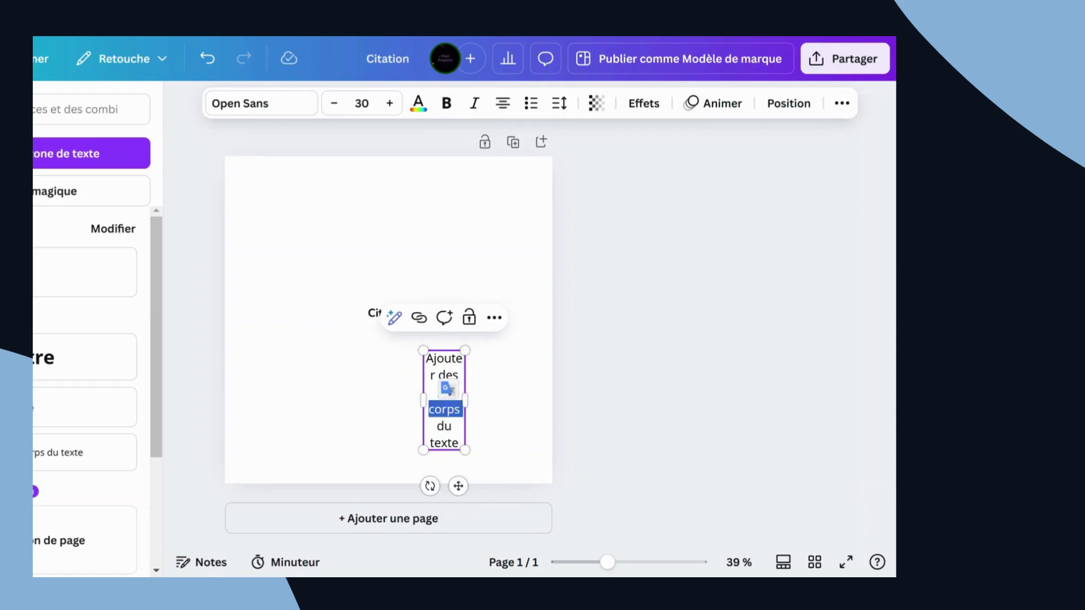
key("BackSpace")
key("BackSpace")
key("BackSpace")
key("BackSpace")
key("BackSpace")
key("BackSpace")
key("BackSpace")
key("BackSpace")
key("BackSpace")
key("BackSpace")
key("BackSpace")
key("BackSpace")
key("BackSpace")
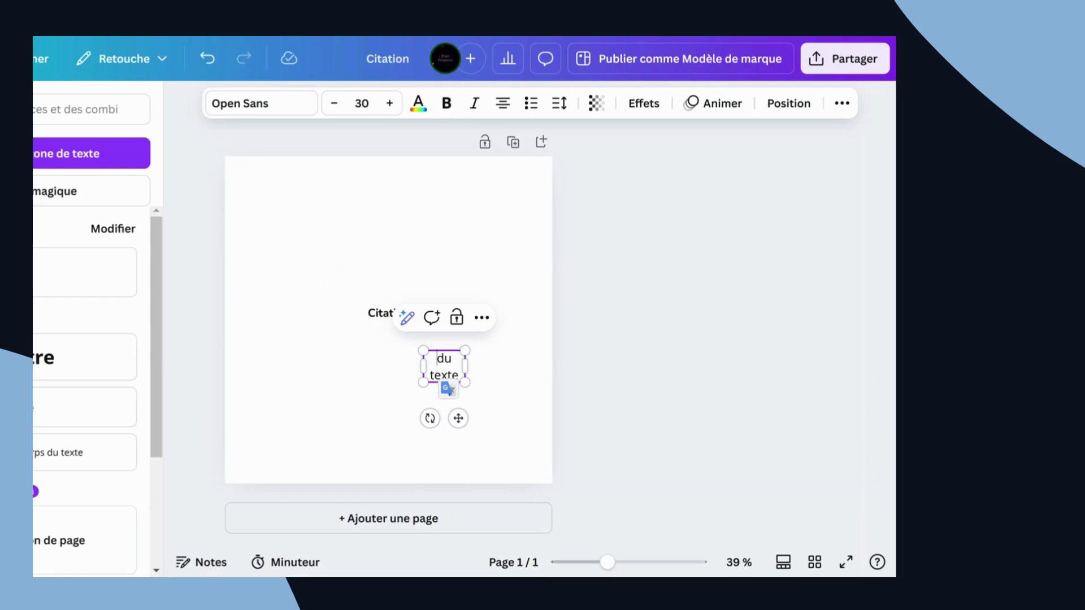
type("Auteru")
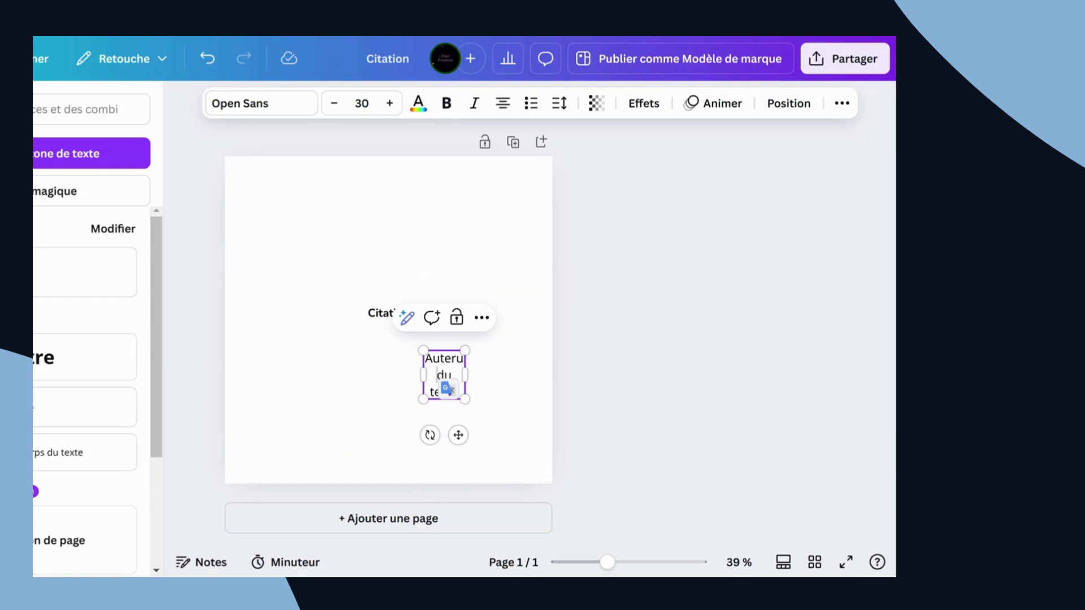
key("Delete")
key("Delete")
key("Delete")
key("Delete")
key("Delete")
key("Delete")
key("Delete")
key("Delete")
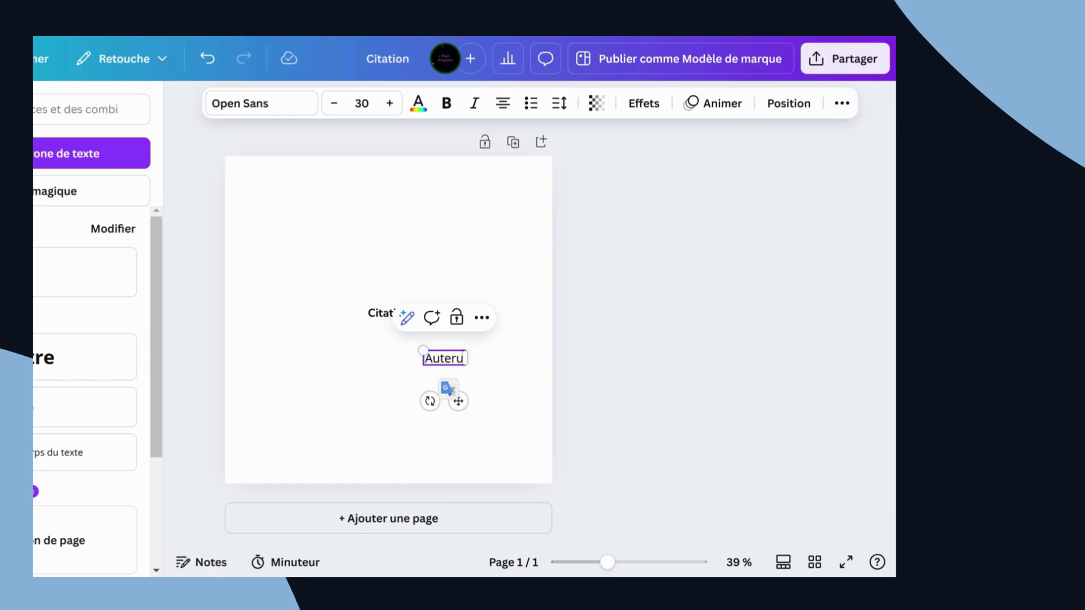
key("BackSpace")
key("BackSpace")
key("BackSpace")
type("ur")
left_click_drag(463, 404, 515, 488)
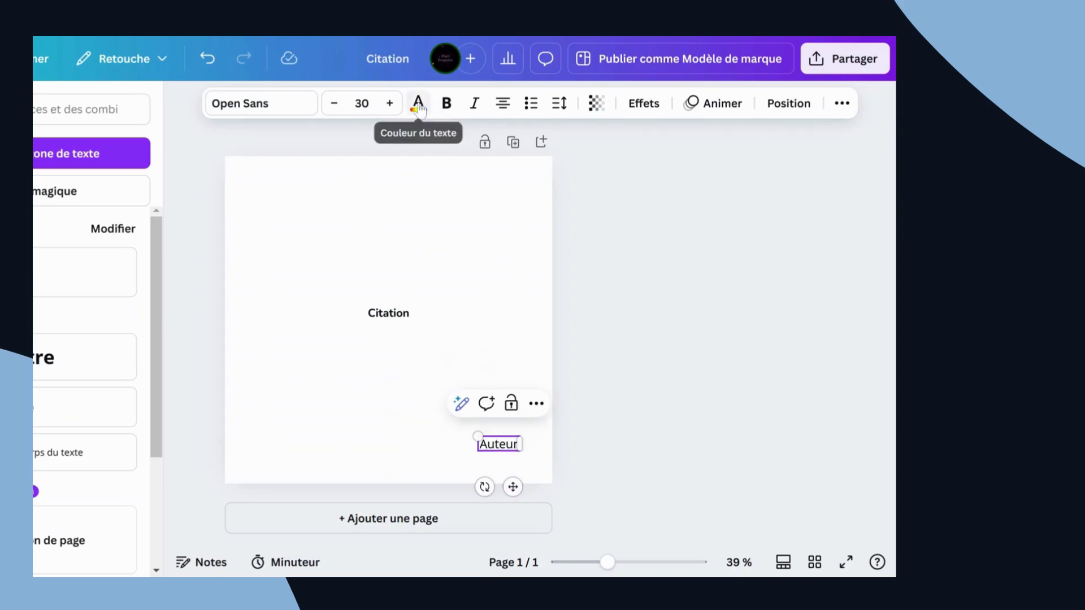
Format the Auteur text in bold Nunito
left_click(446, 103)
left_click(295, 116)
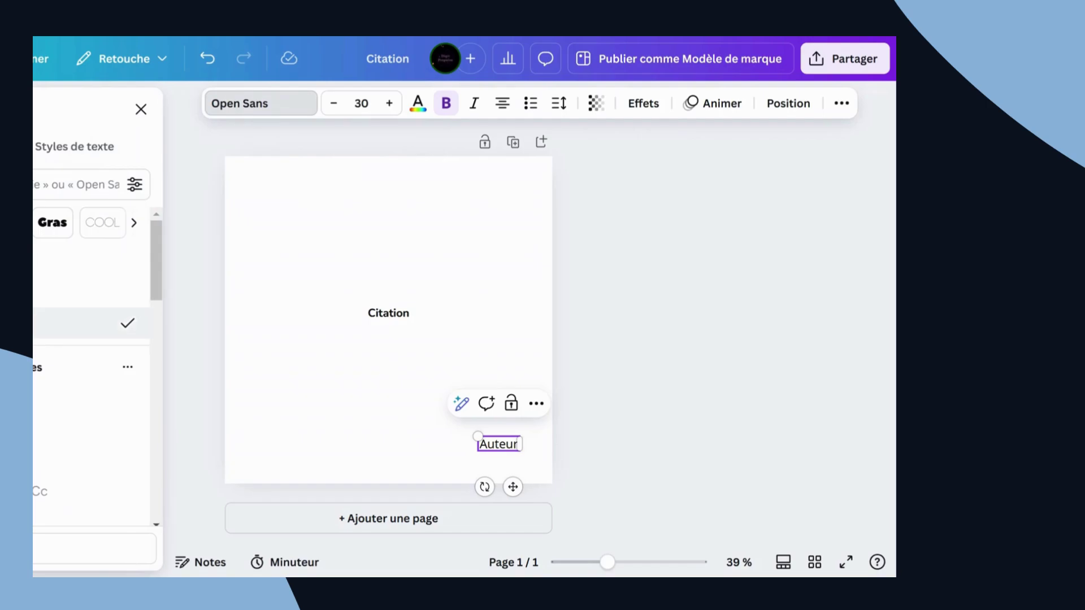
left_click(124, 461)
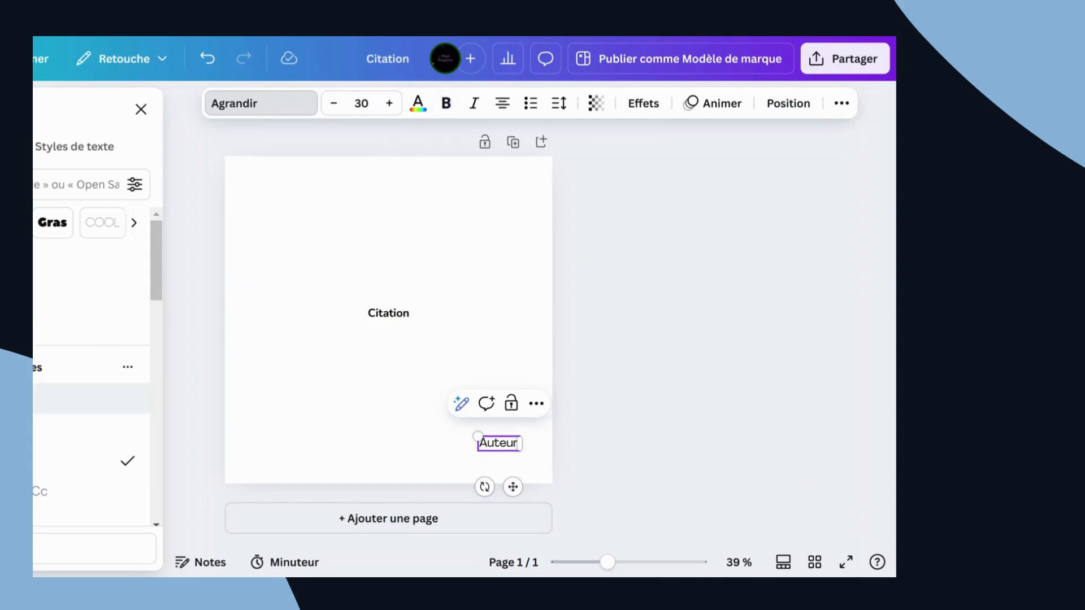
left_click(124, 429)
left_click(446, 103)
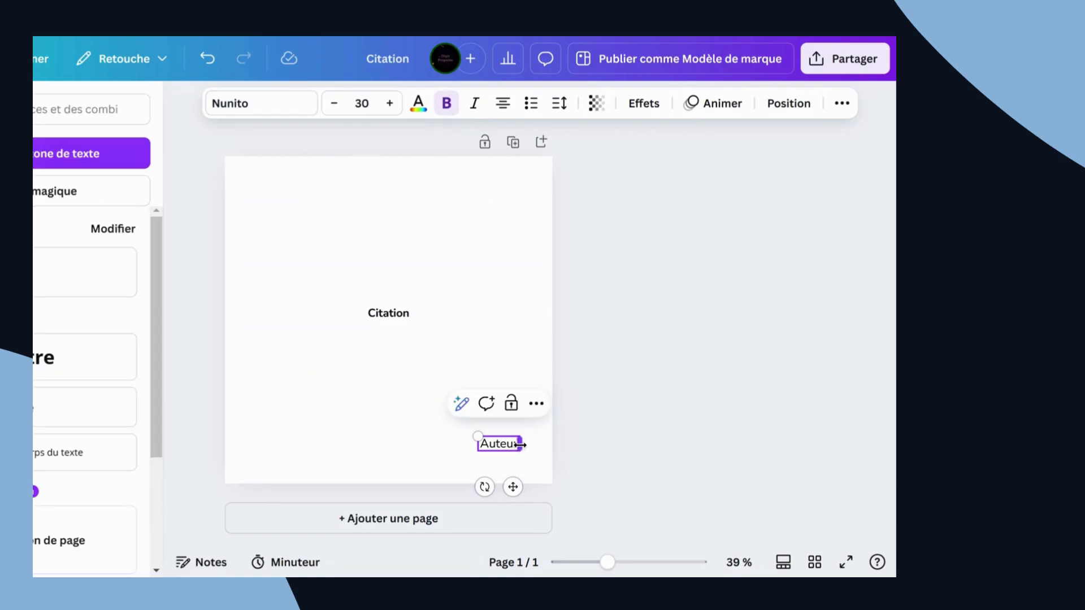
left_click(465, 459)
left_click(482, 447)
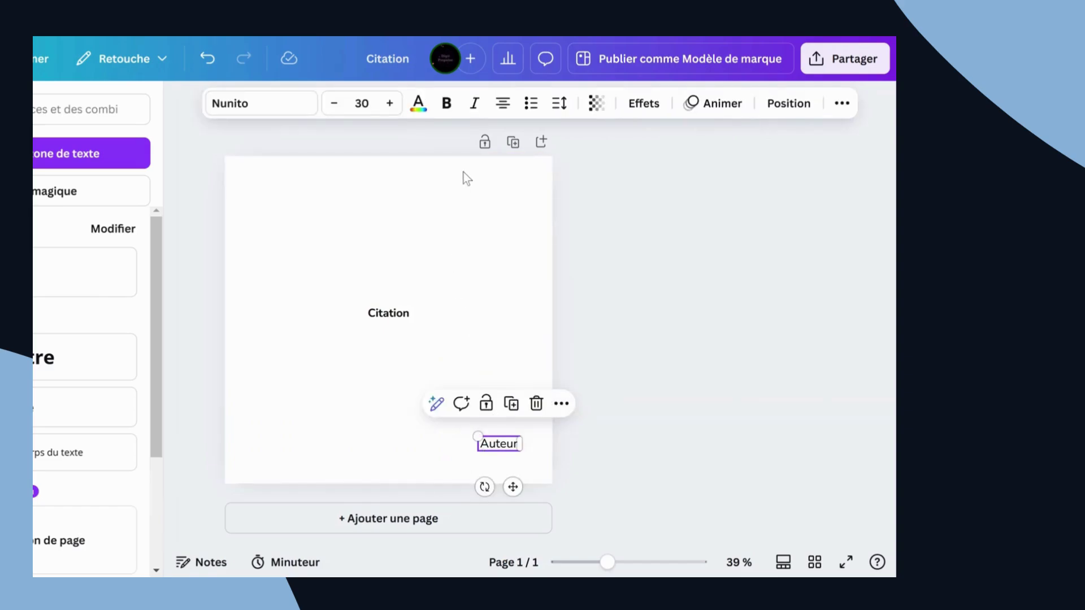
left_click(446, 101)
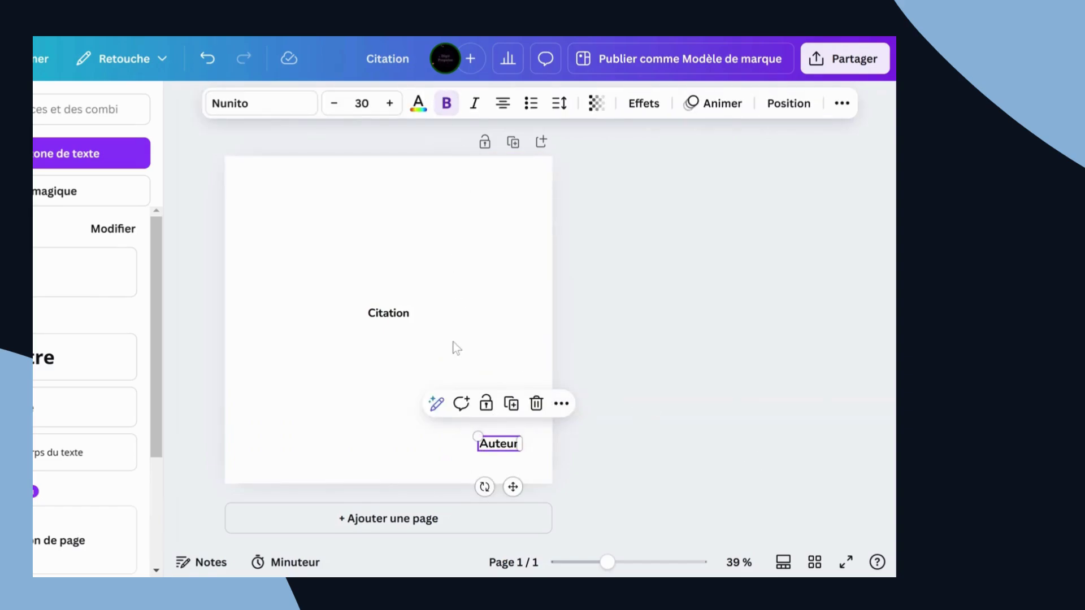
key("Tab")
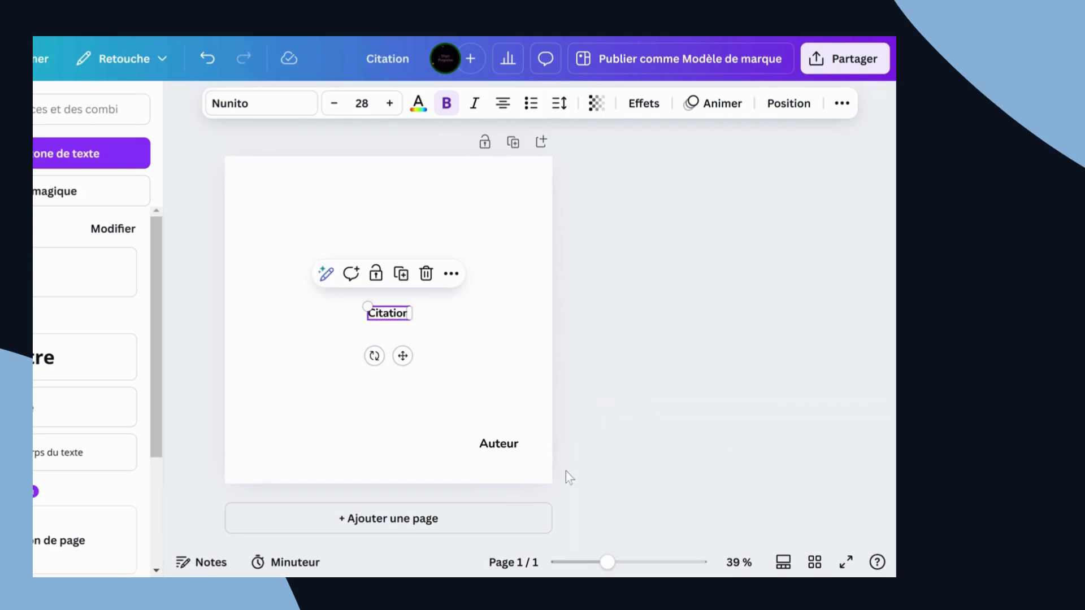
right_click(390, 317)
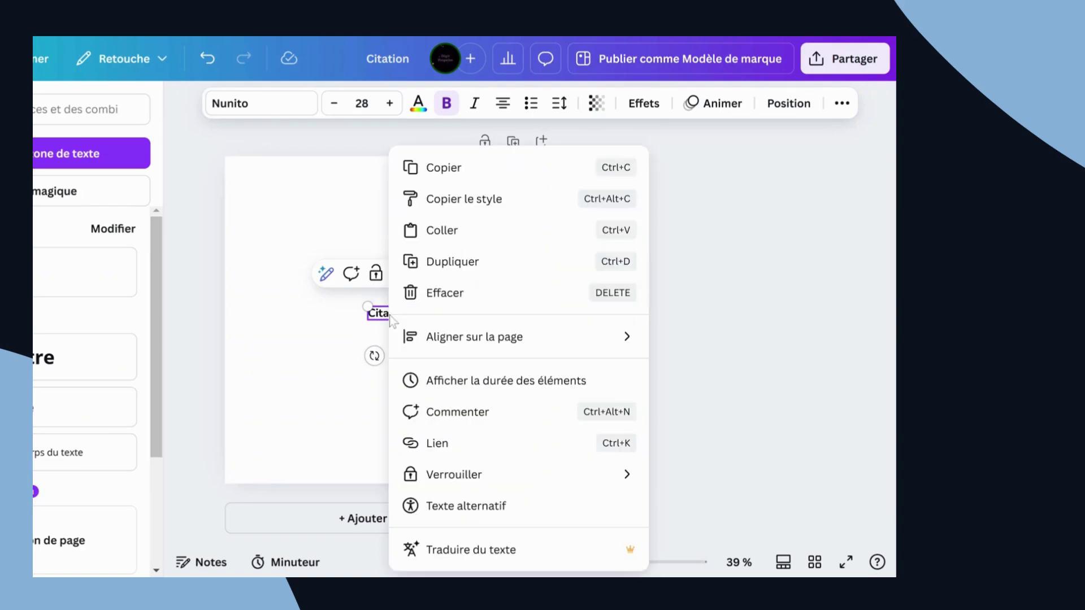
key("Escape")
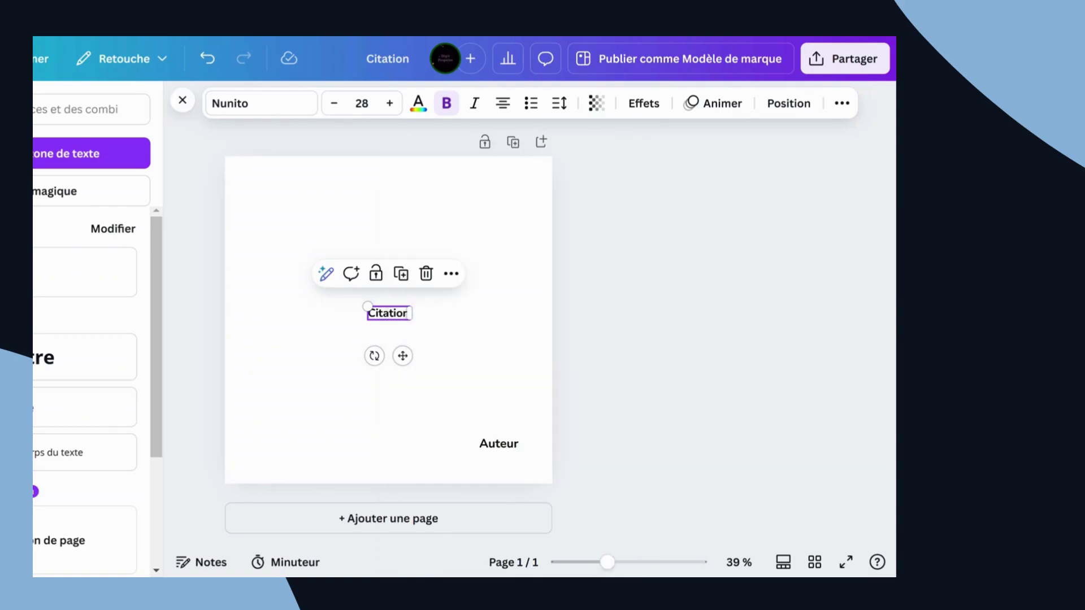
Open the bulk creation app (Créer en bloc) and connect the Citation text to the Nom data field
left_click(17, 384)
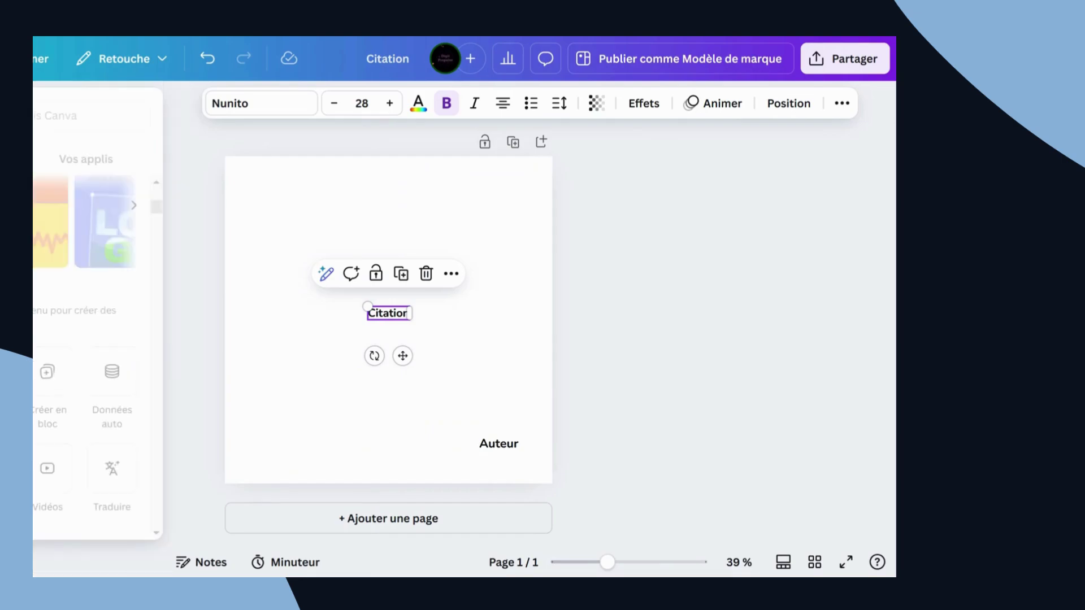
left_click(42, 386)
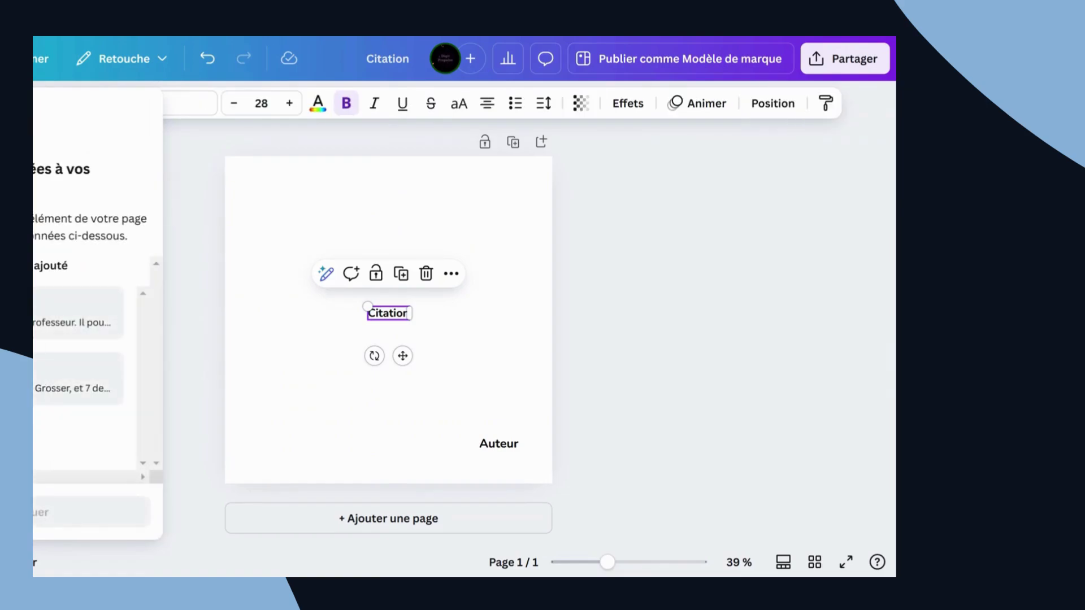
right_click(388, 317)
key("Escape")
right_click(402, 316)
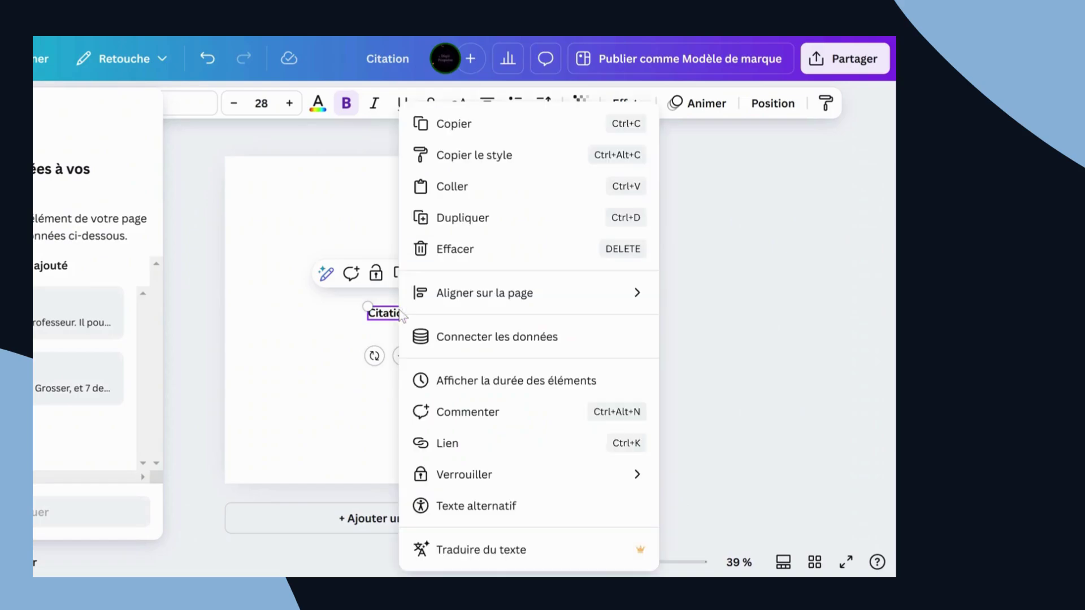
left_click(484, 343)
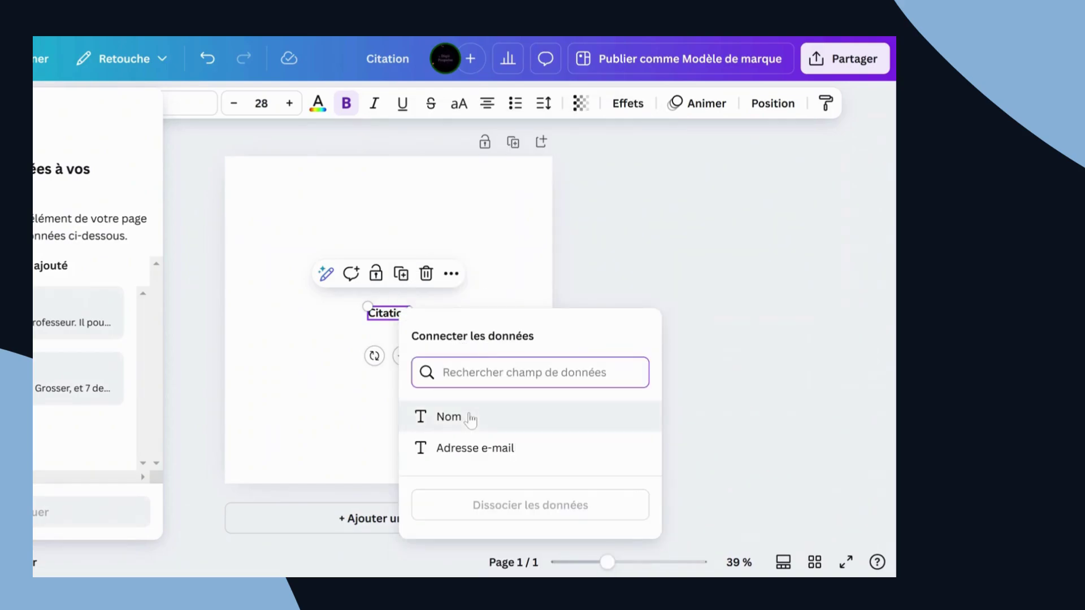
left_click(448, 417)
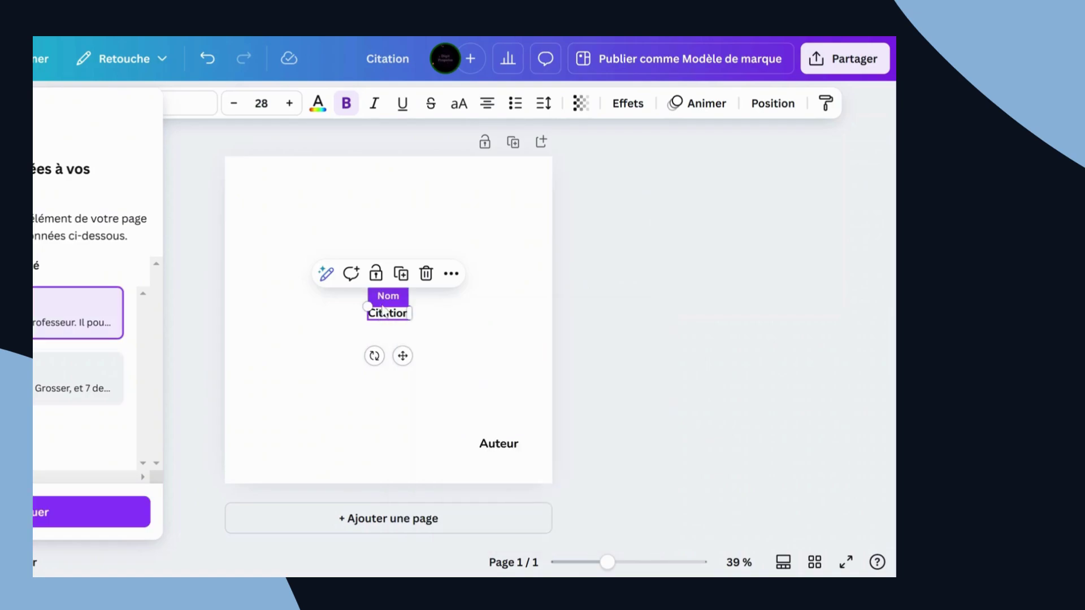
Connect the Auteur text to the Adresse e-mail data field
left_click(499, 446)
right_click(499, 446)
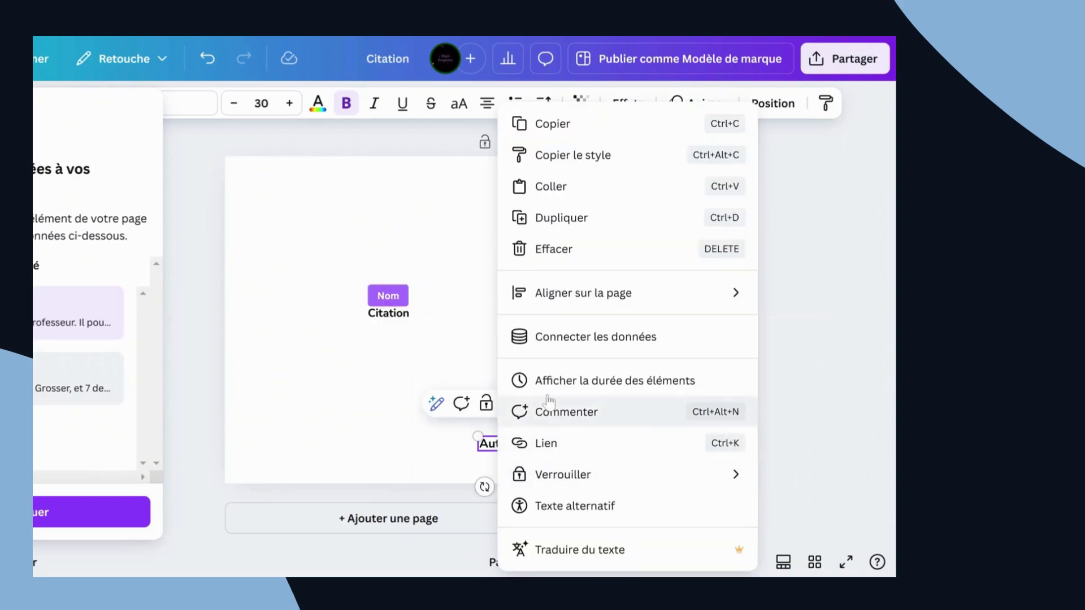
left_click(574, 346)
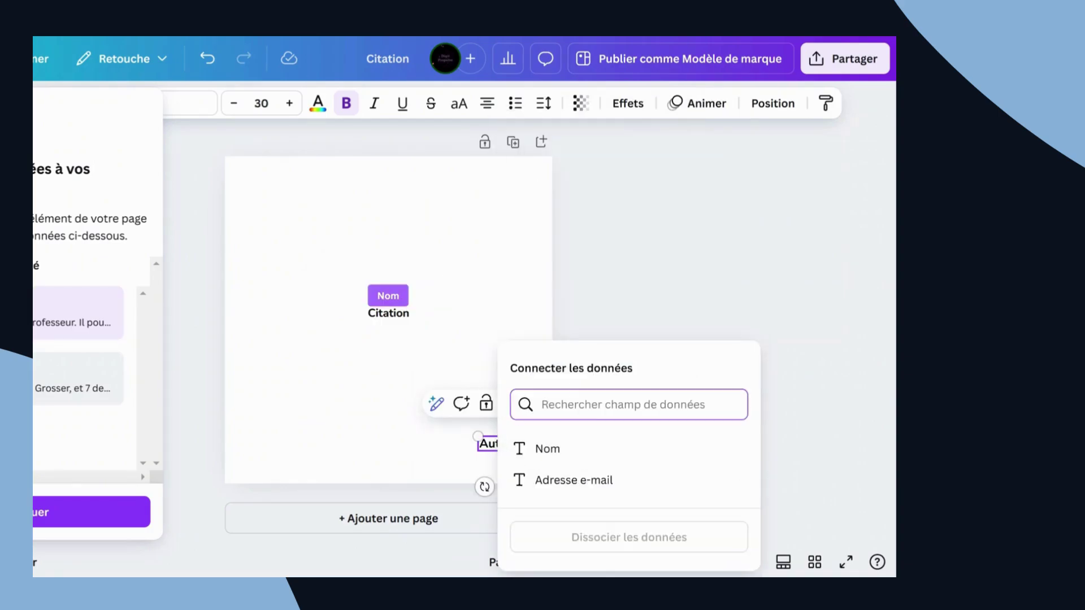
left_click(558, 481)
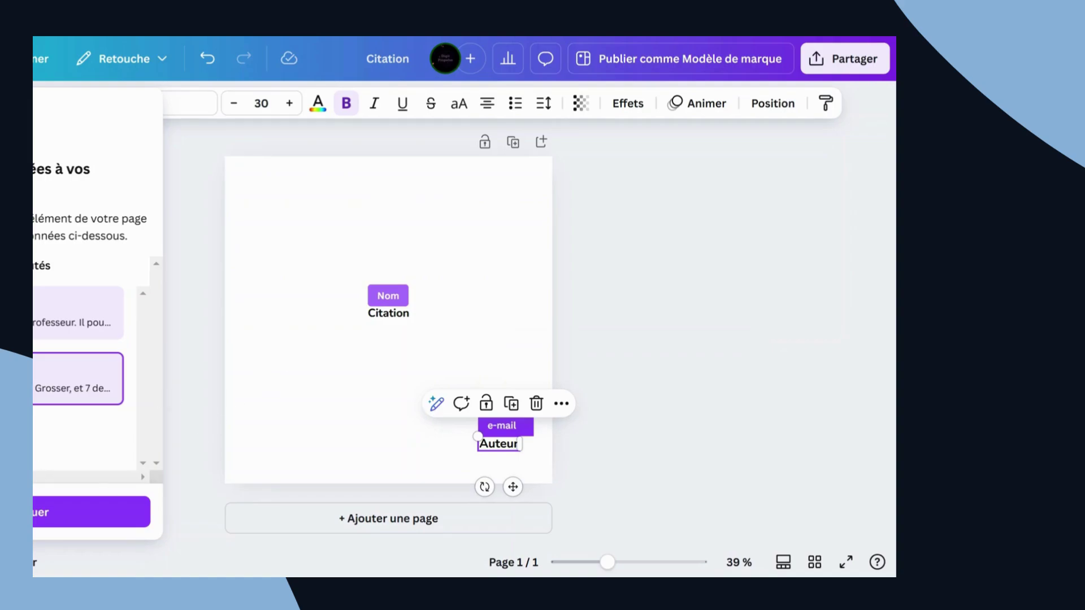
Continue to the data selection and generate the designs from all the listed quotes
left_click(90, 512)
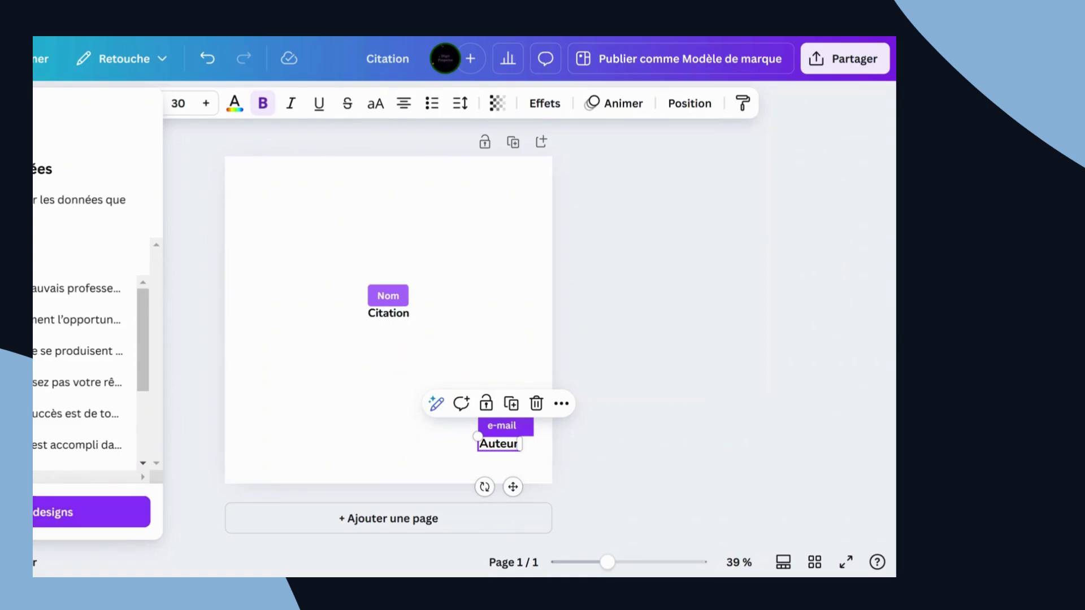
scroll(85, 367, "down", 3)
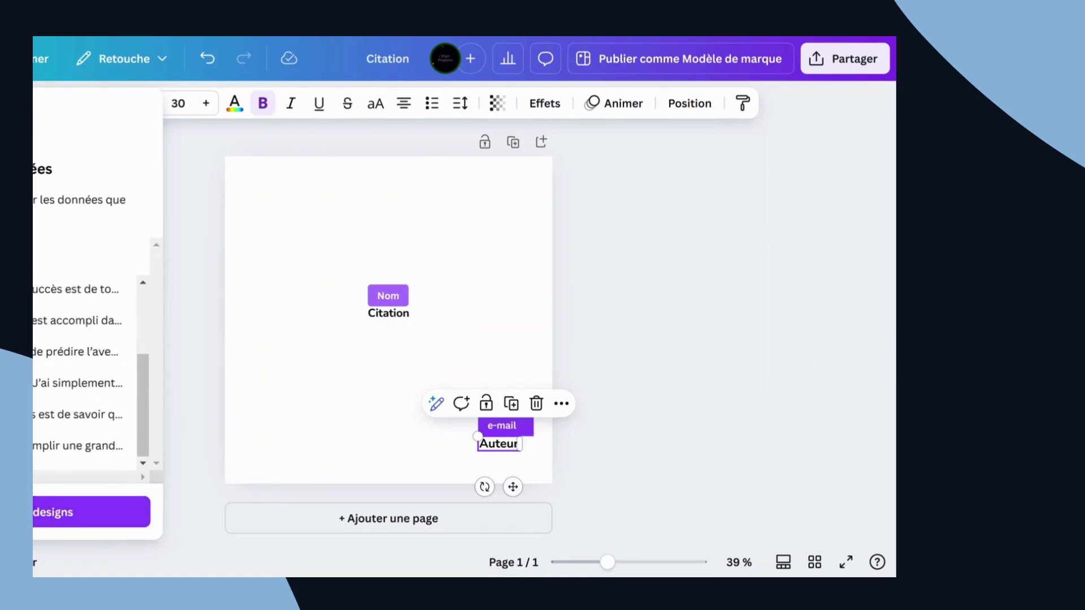
left_click(58, 515)
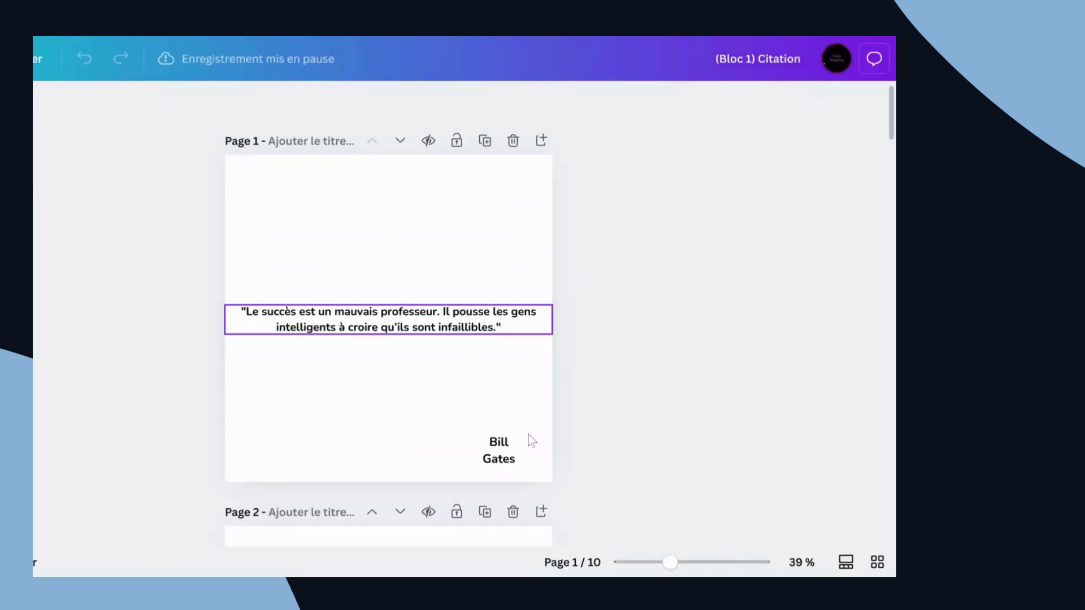
Review the generated quote pages and set page 1's background colour to orange
scroll(455, 381, "down", 20)
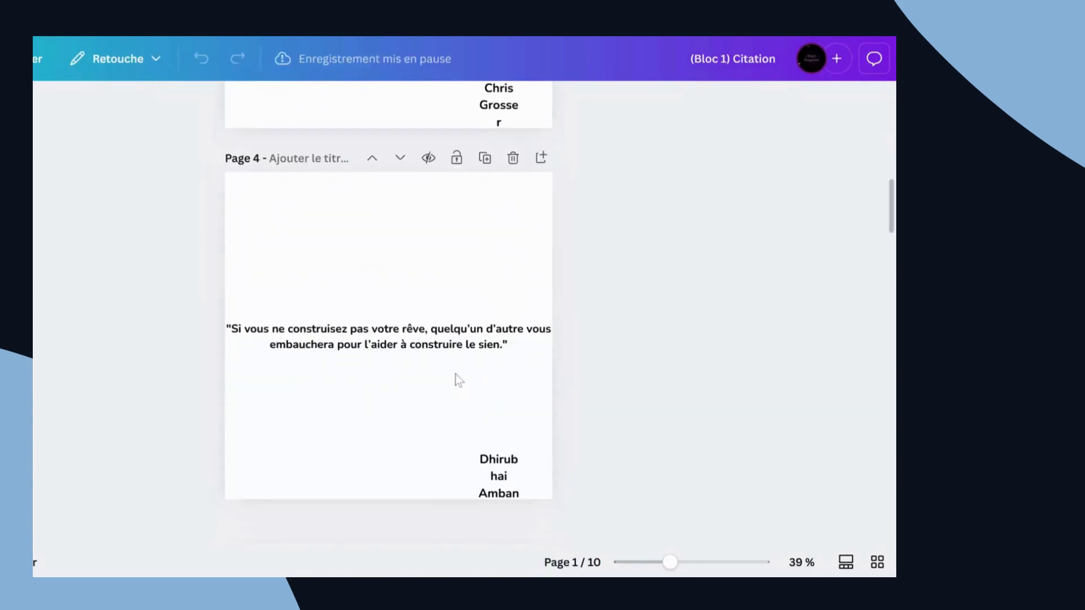
scroll(456, 374, "down", 20)
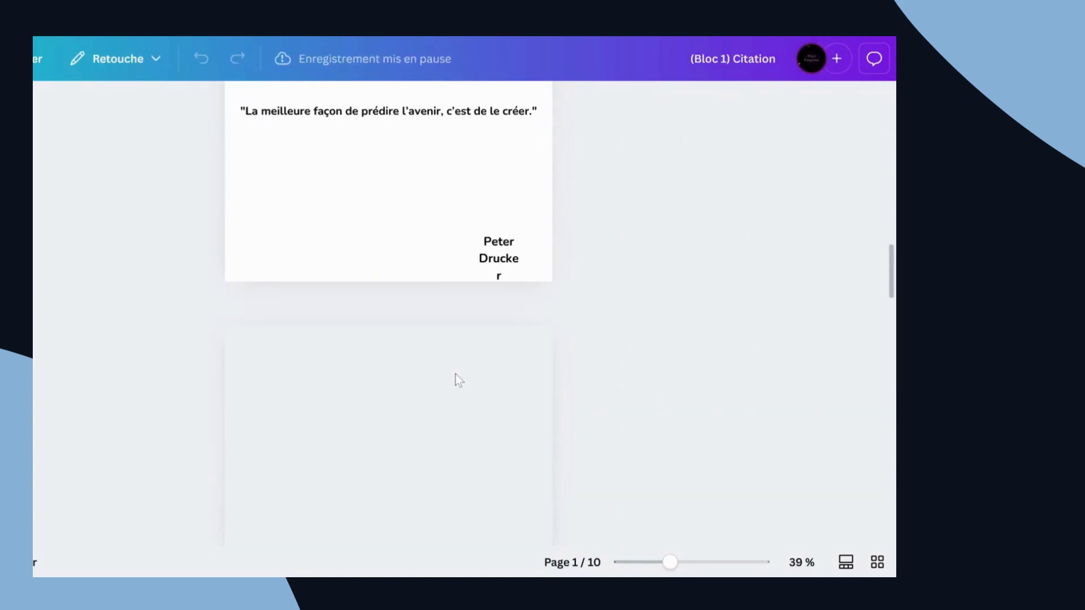
scroll(456, 374, "up", 20)
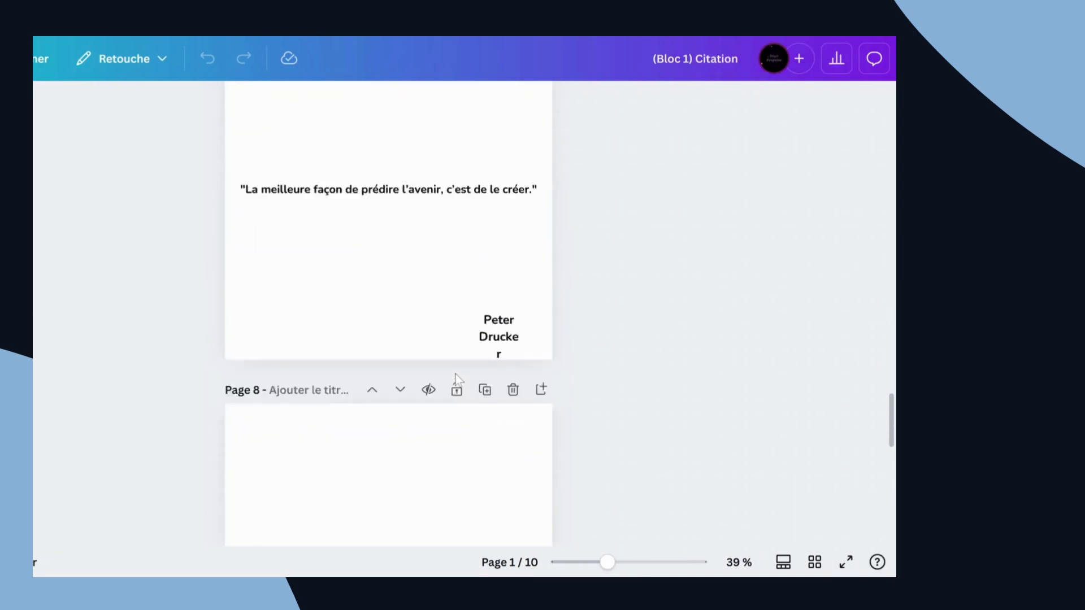
scroll(456, 374, "up", 15)
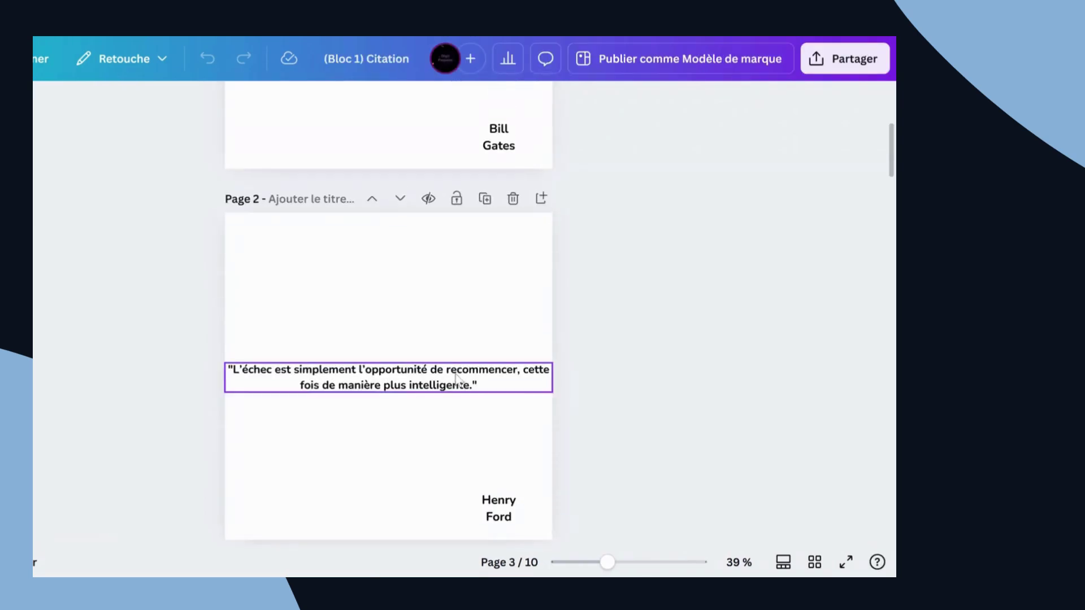
left_click(472, 201)
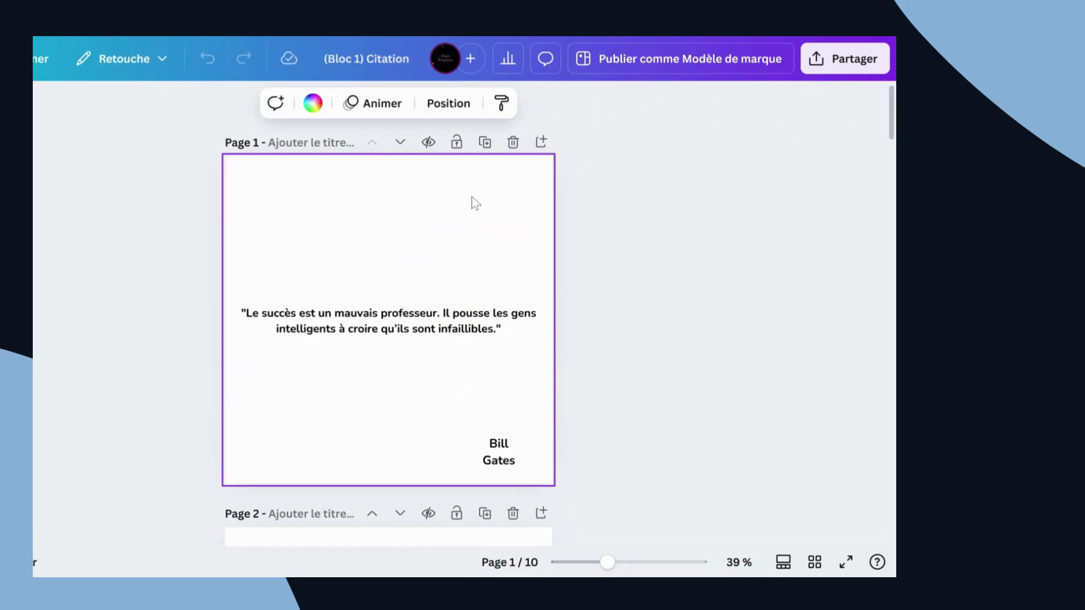
left_click(314, 103)
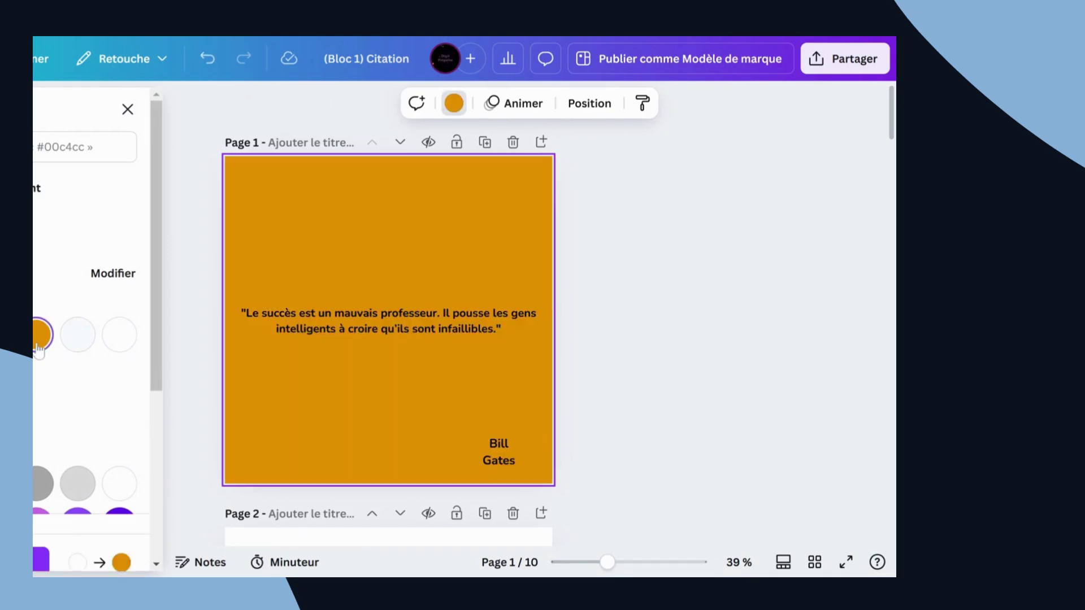
left_click(42, 334)
Narrow page 1's quote text box from both sides to leave margins, and move it slightly upward
left_click(361, 318)
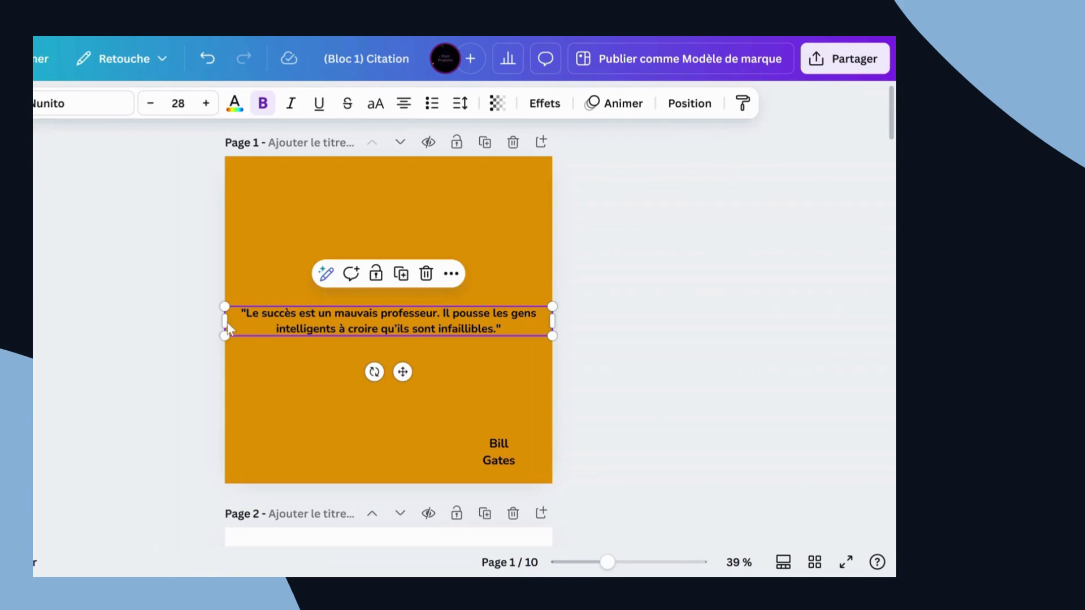
left_click_drag(221, 320, 257, 320)
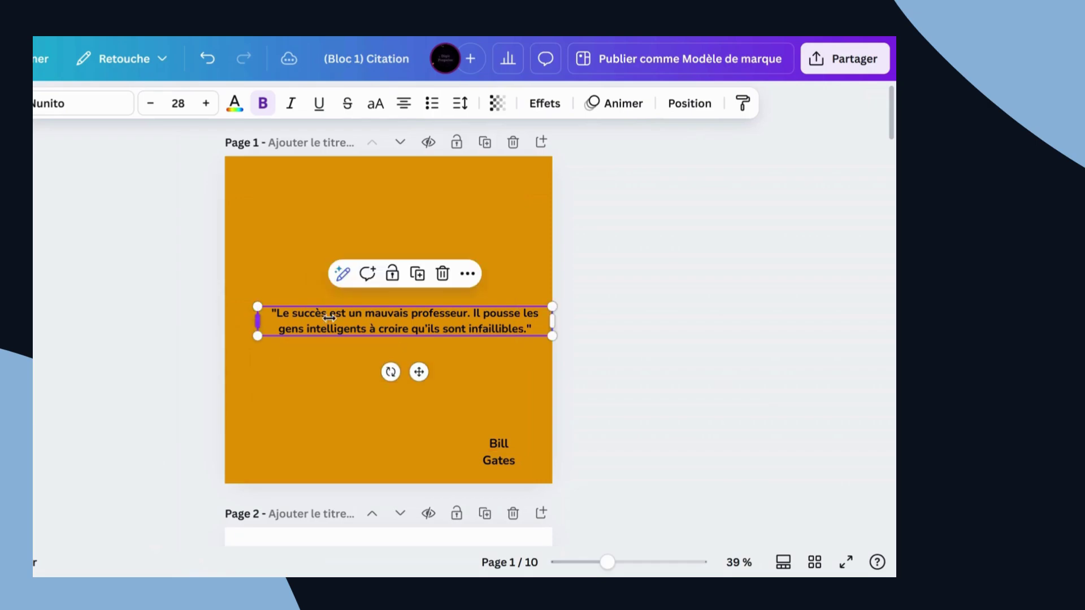
left_click_drag(542, 326, 520, 326)
left_click_drag(413, 320, 411, 283)
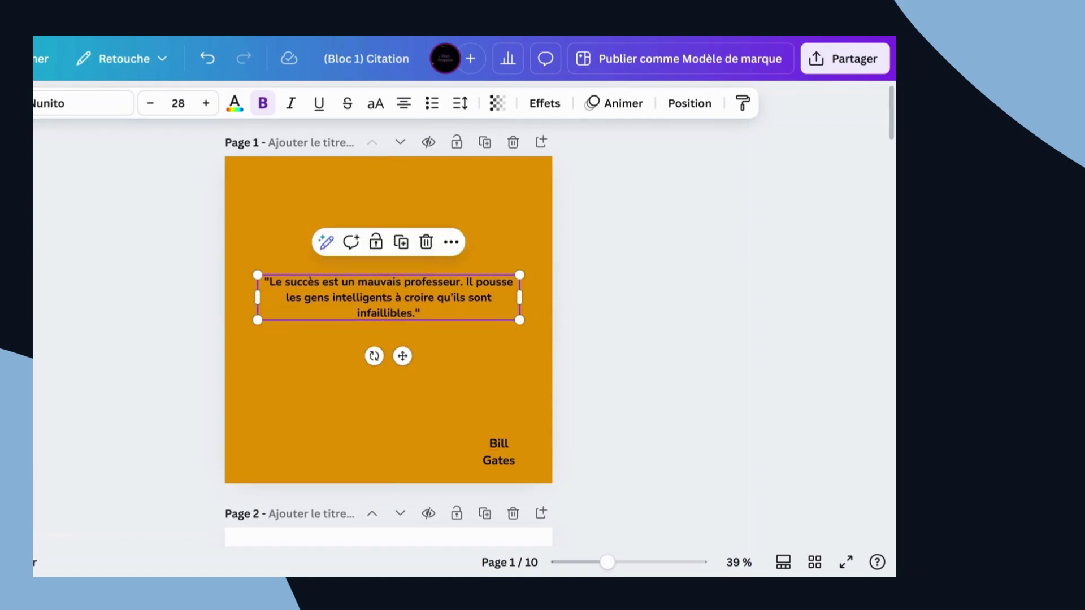
Search the elements for "citation", add the opening quotation mark graphic with two lines, and place it at the quote's upper left
left_click(34, 163)
left_click(45, 109)
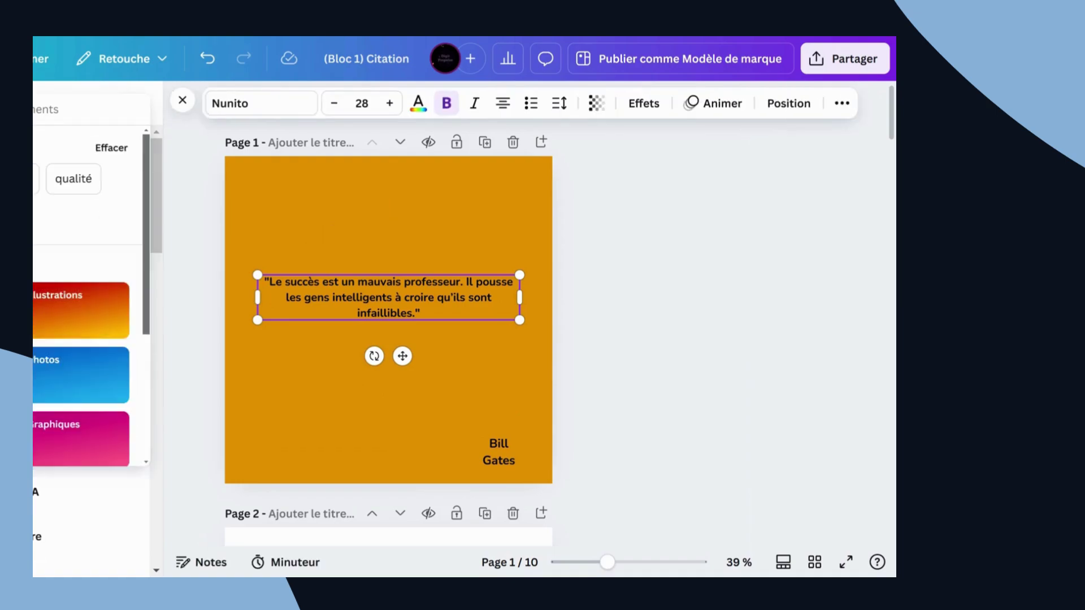
type("citat")
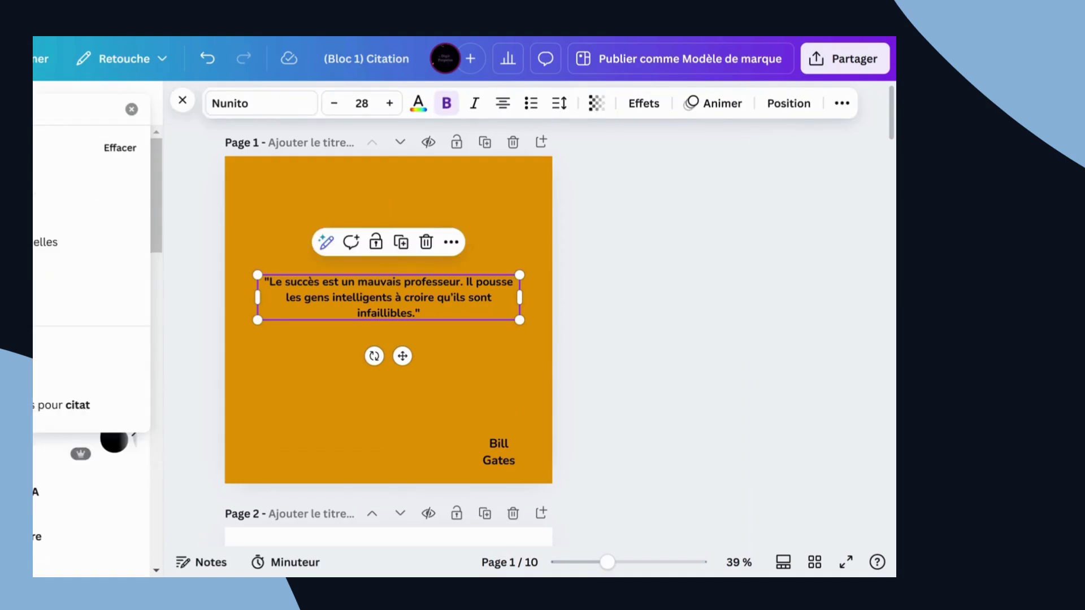
type("ion")
key("Return")
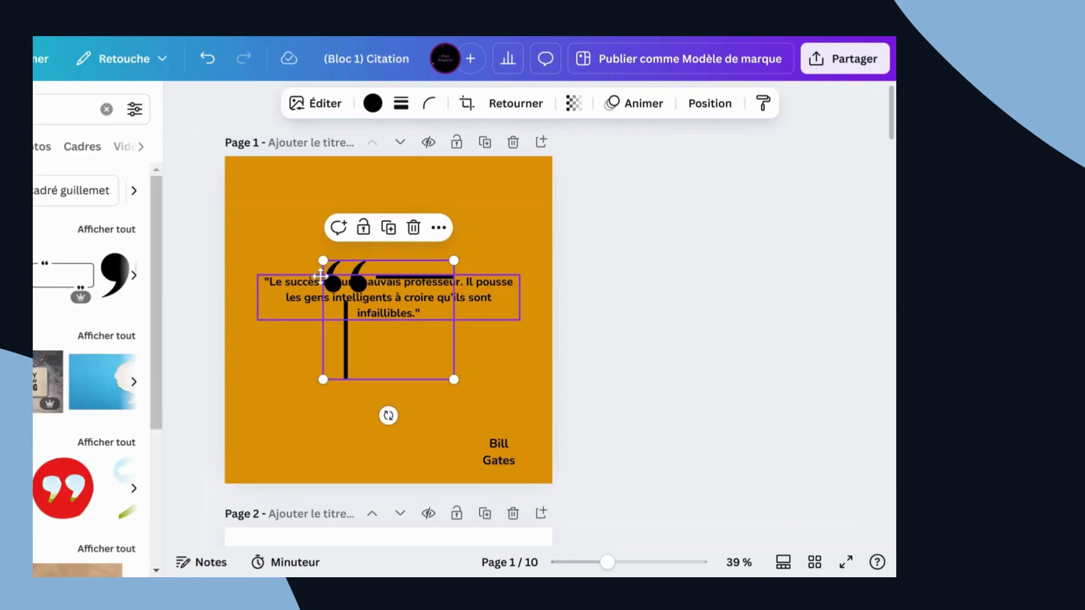
left_click_drag(353, 292, 310, 296)
Narrow the quote text box so it starts beside the vertical line of the quotation mark graphic
left_click(394, 299)
left_click_drag(521, 297, 518, 296)
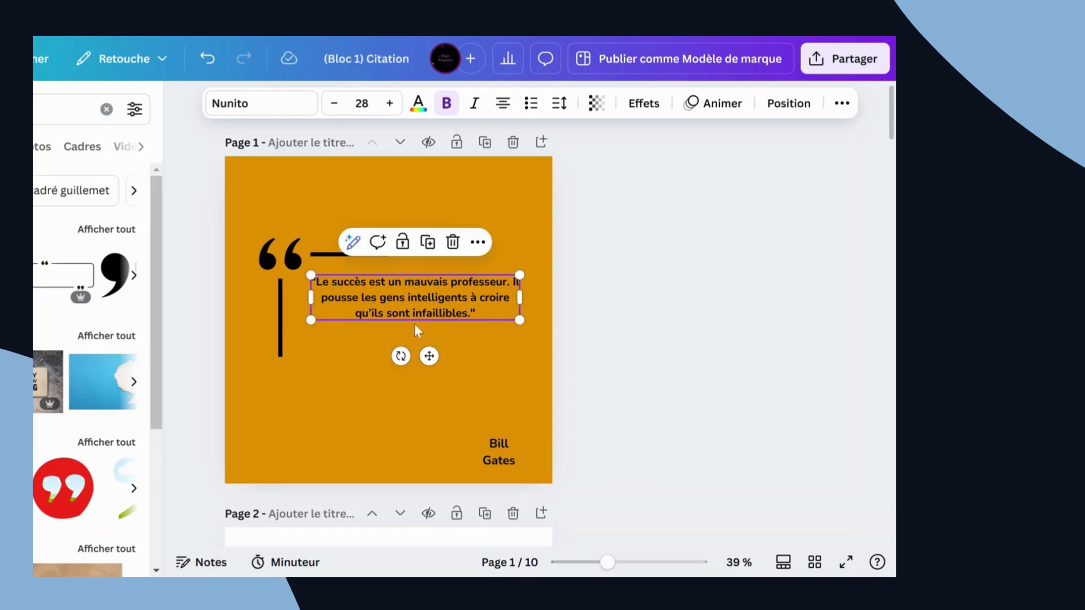
left_click(631, 338)
left_click(425, 294)
Widen the author text box on page 1 to fit one line and align its right edge with the quote
left_click(502, 445)
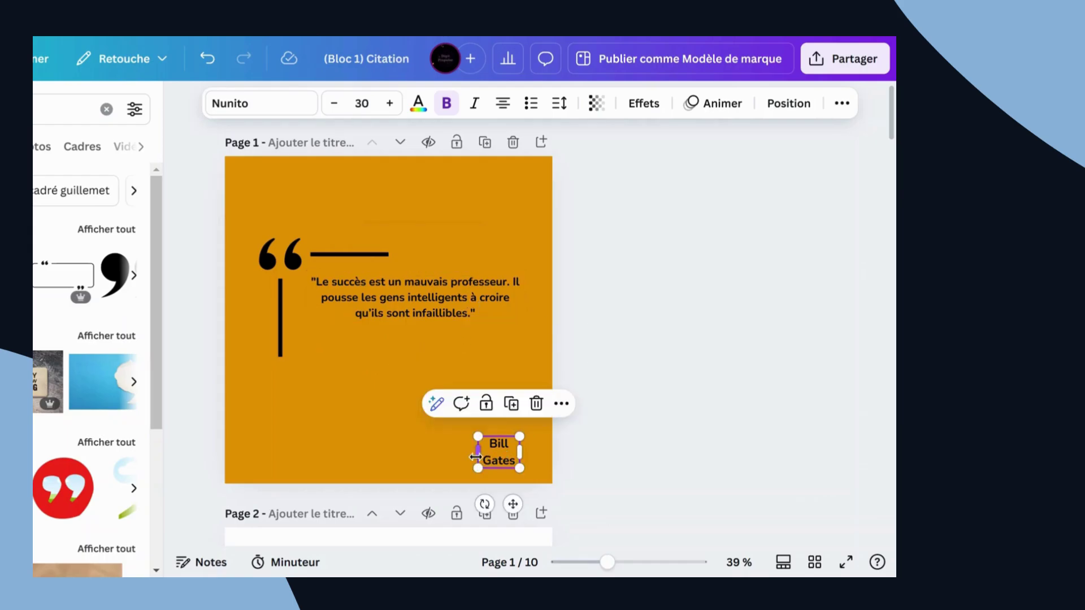
left_click_drag(475, 452, 505, 448)
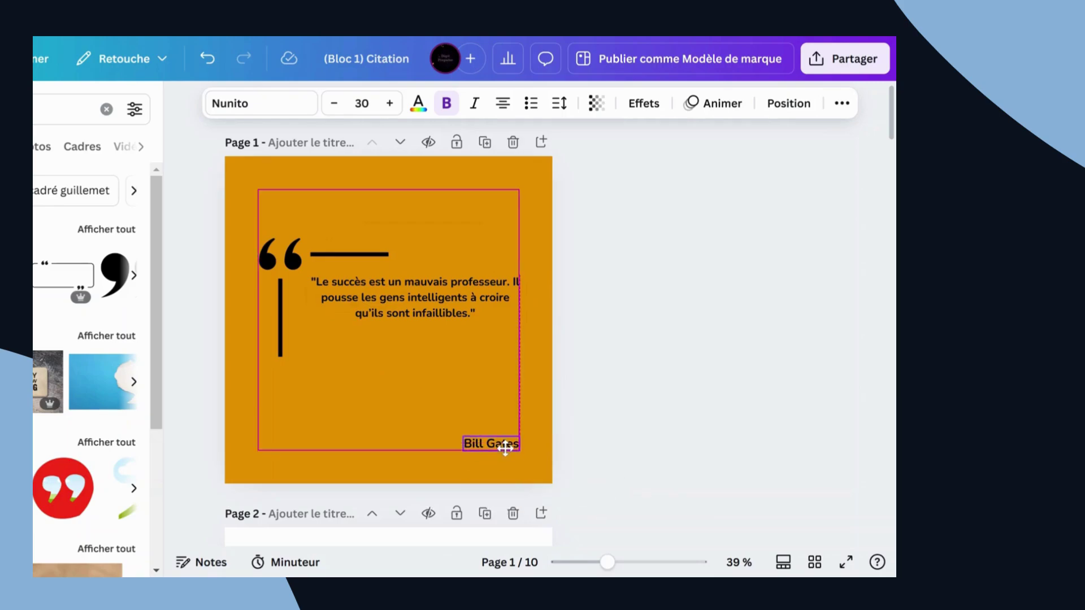
left_click(669, 378)
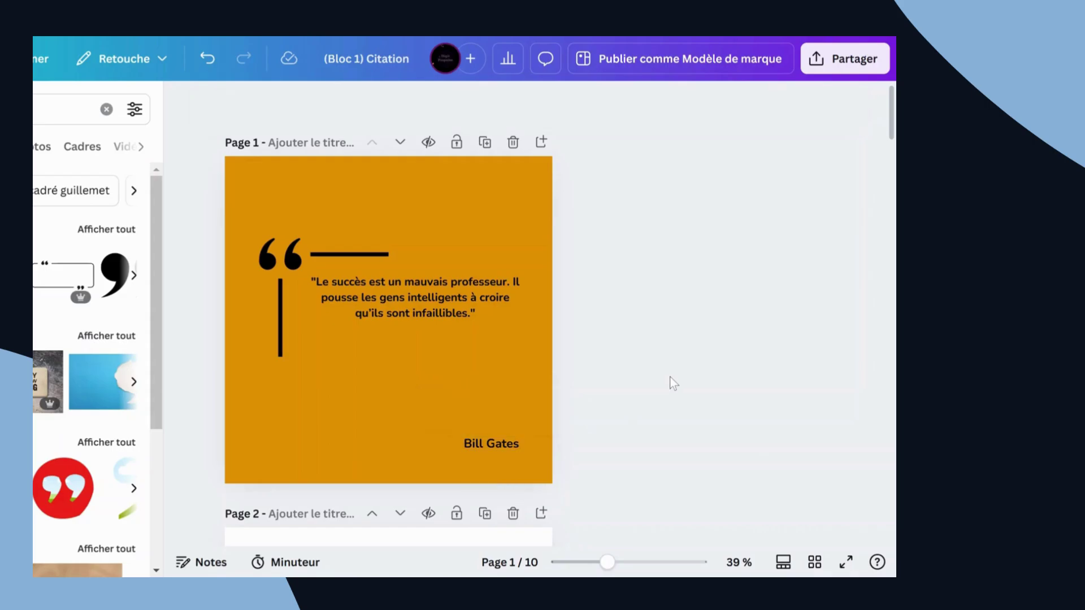
Recolour the quotation mark graphic on page 1 dark blue
left_click(403, 306)
left_click(284, 273)
left_click(382, 108)
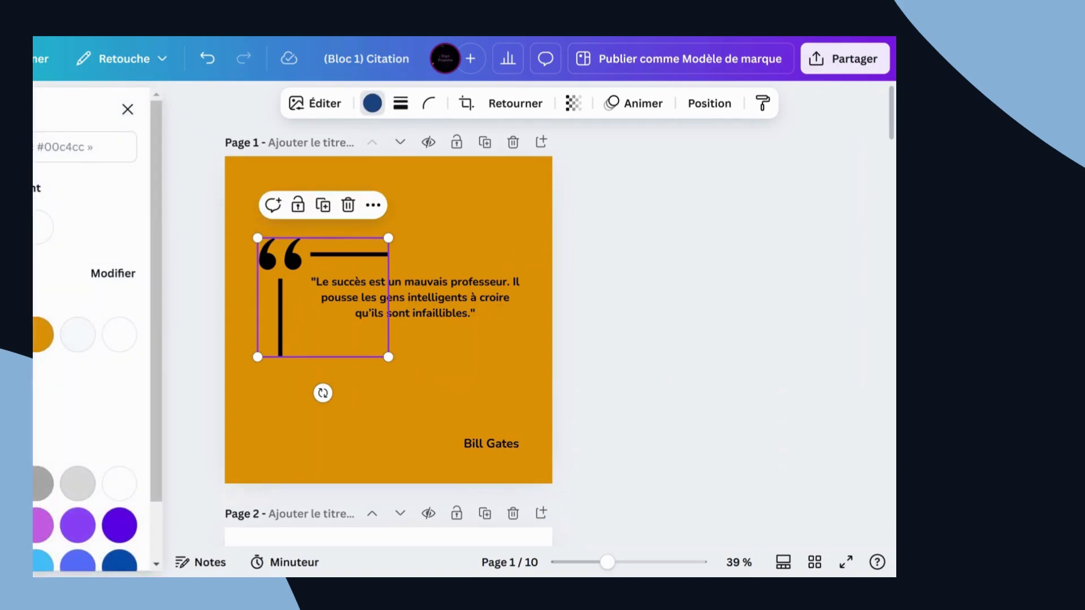
left_click(320, 446)
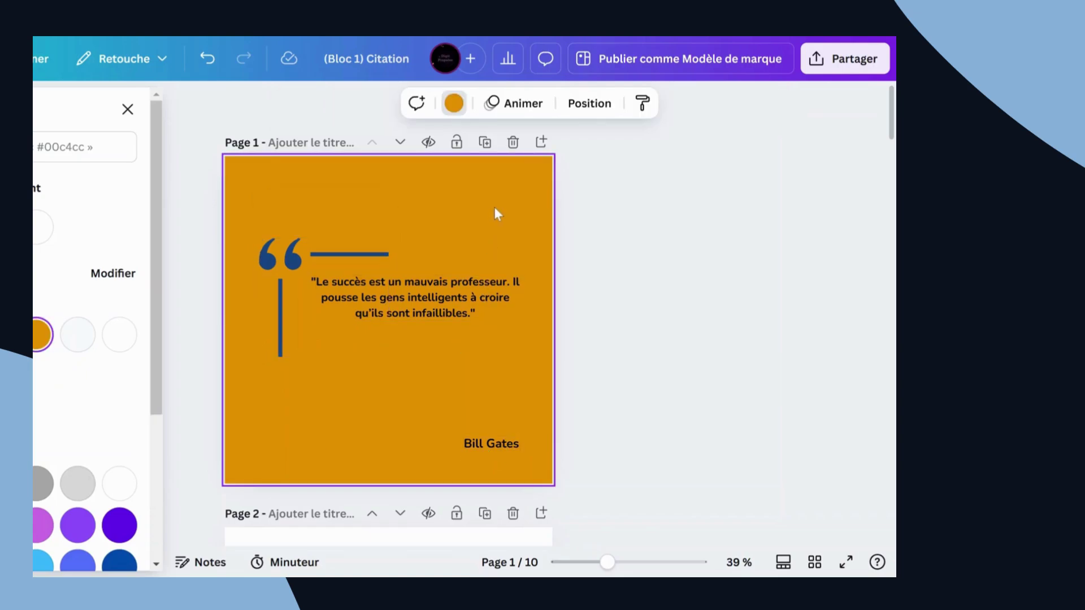
left_click(463, 307)
left_click(382, 451)
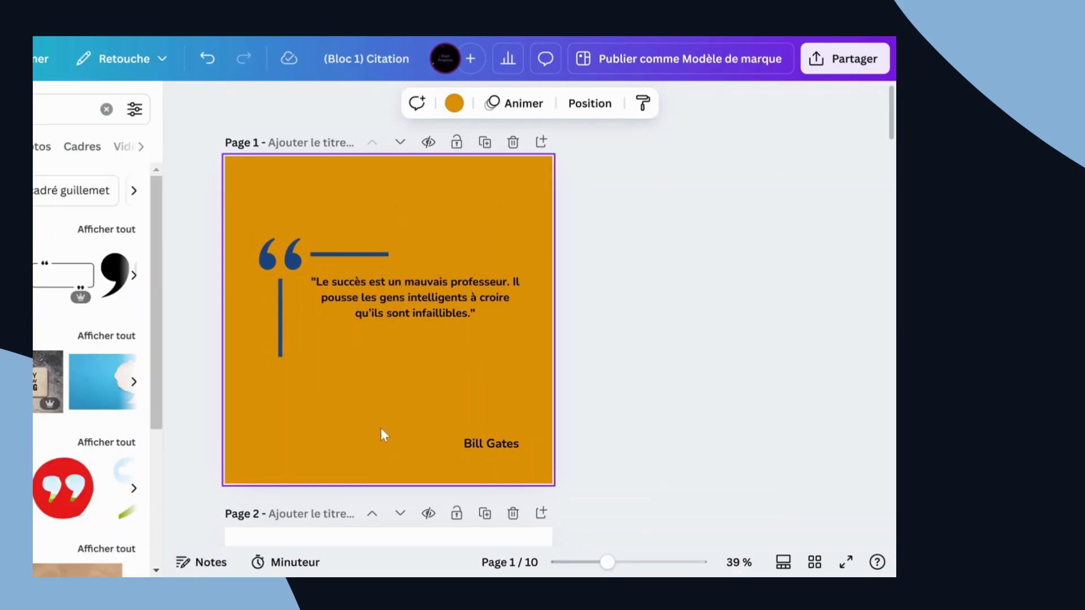
scroll(381, 428, "down", 5)
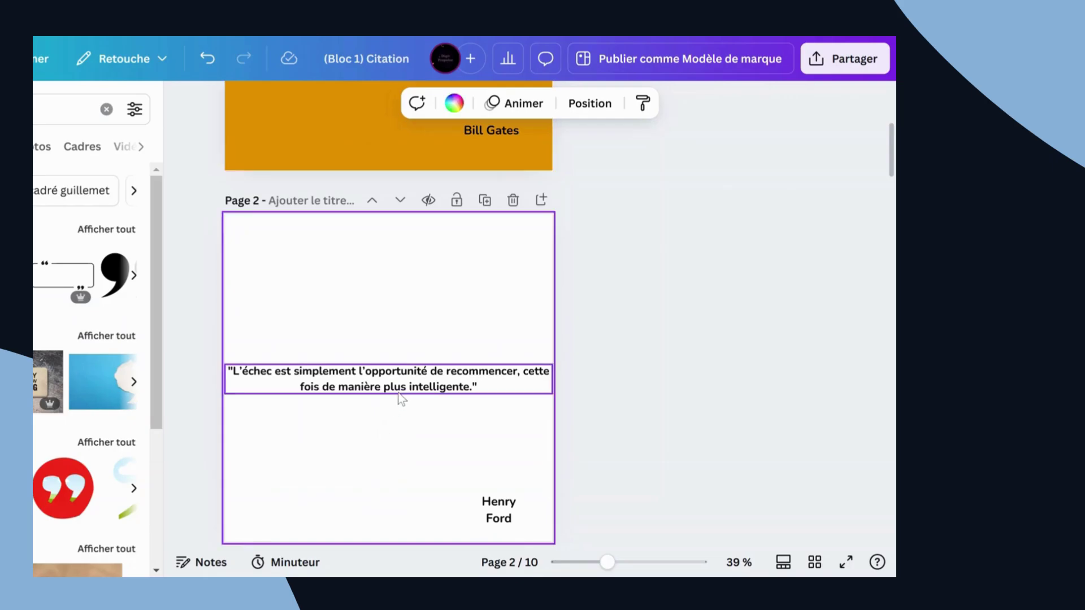
left_click(399, 393)
scroll(399, 394, "up", 5)
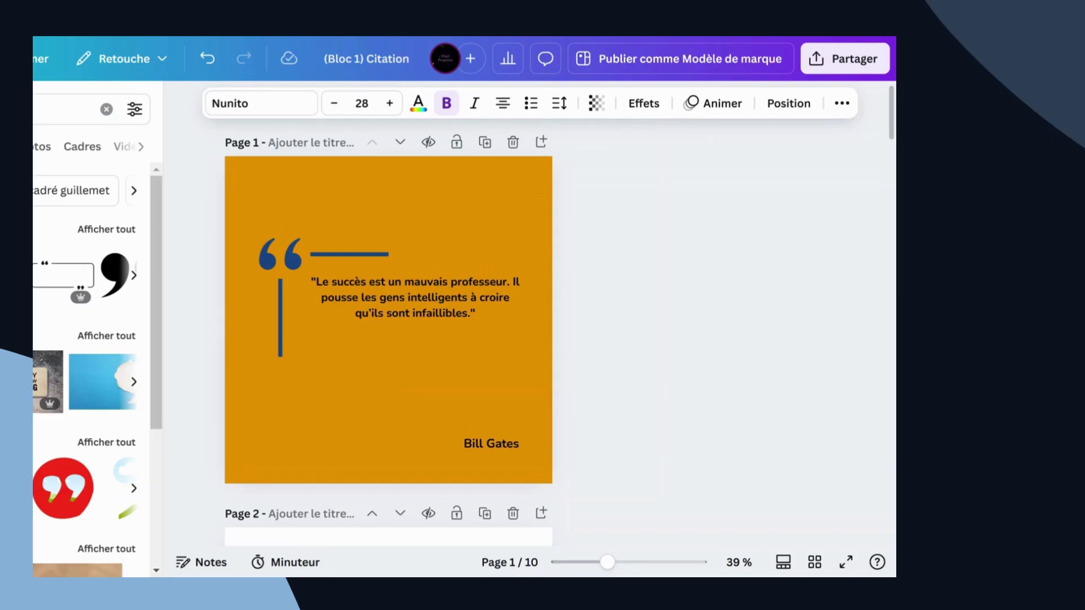